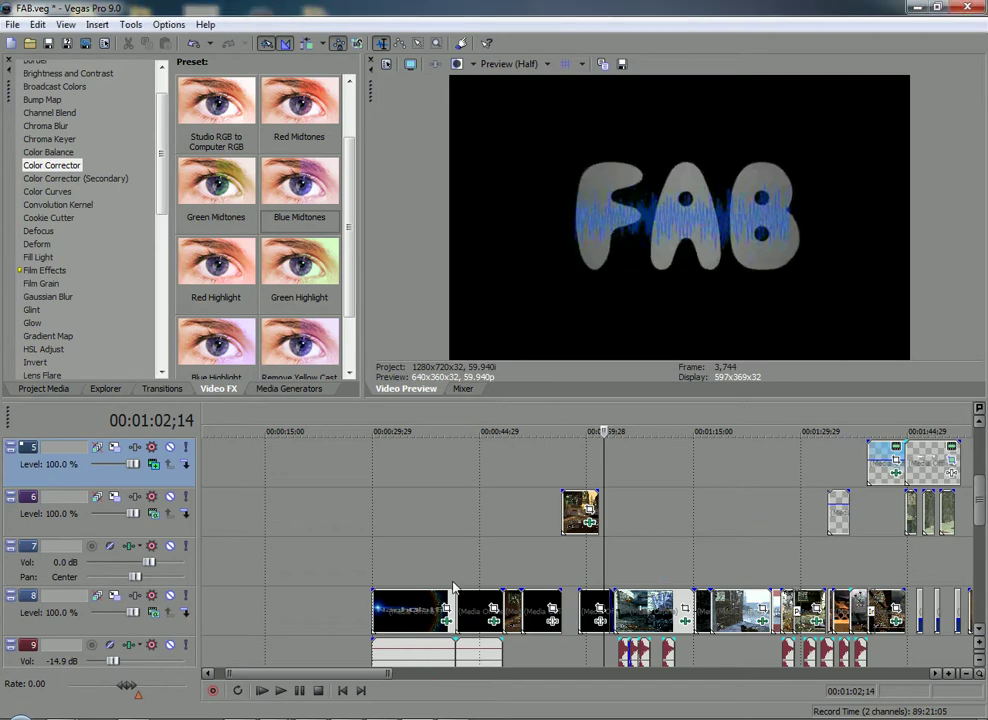
- Zoom the timeline out and preview the footage between about 1:15 and 00:03:39
{"action": "scroll", "coordinate": [420, 590], "scroll_direction": "down", "scroll_amount": 6}
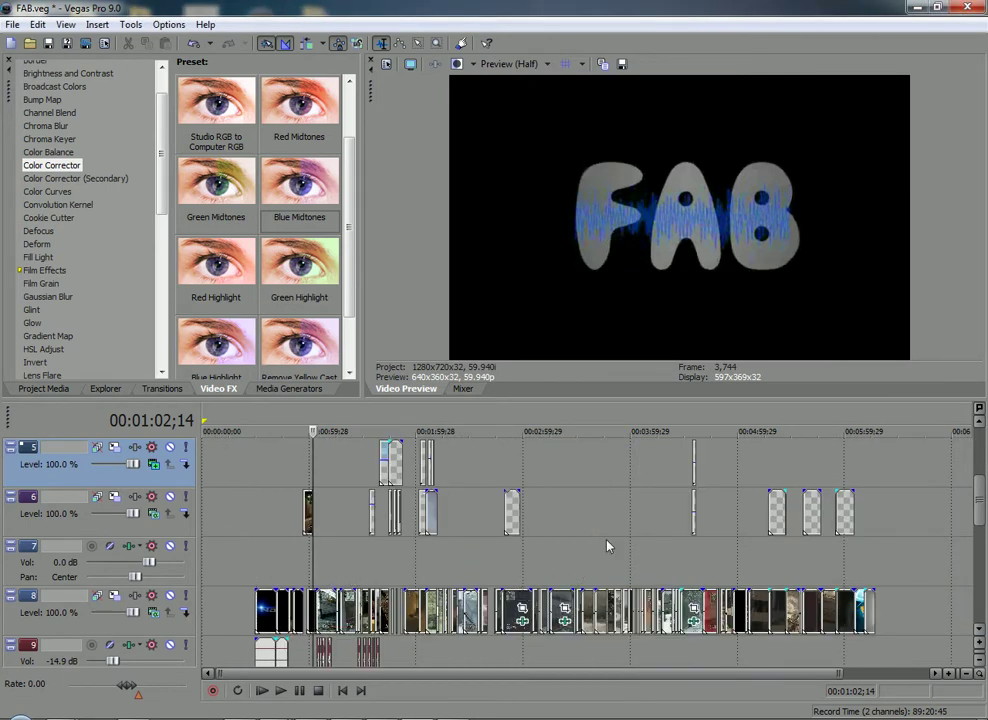
{"action": "left_click", "coordinate": [336, 558]}
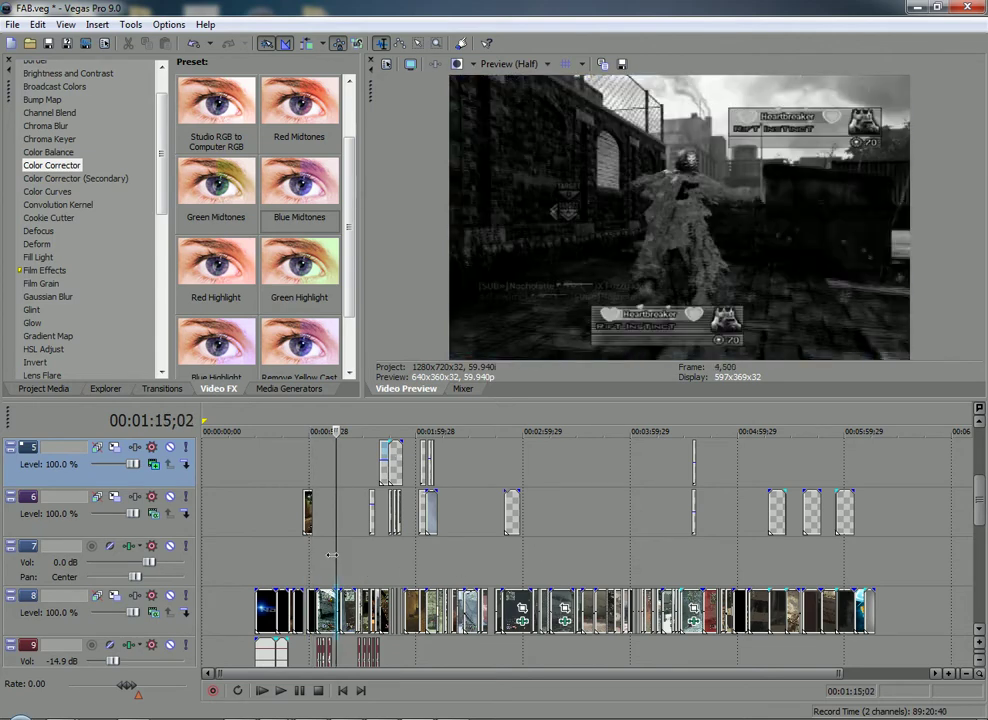
{"action": "left_click", "coordinate": [511, 527]}
{"action": "left_click", "coordinate": [622, 530]}
{"action": "left_click", "coordinate": [611, 532]}
{"action": "left_click", "coordinate": [594, 537]}
- Zoom back in, park the playhead at 00:03:36;26 and select the airport clip on track 8
{"action": "scroll", "coordinate": [576, 570], "scroll_direction": "up", "scroll_amount": 5}
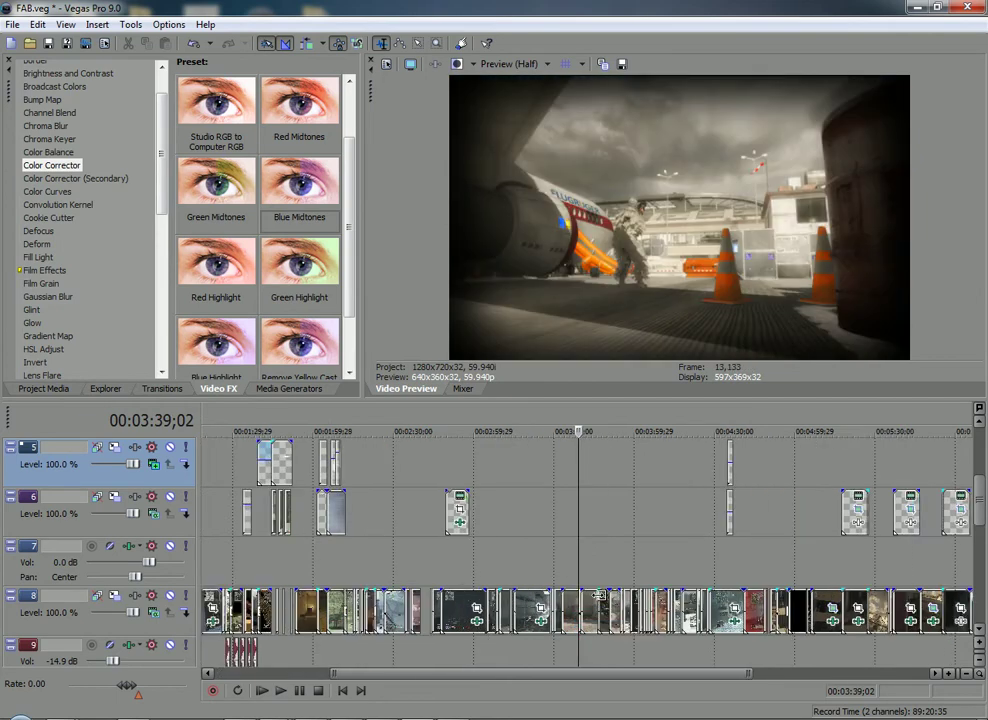
{"action": "scroll", "coordinate": [576, 572], "scroll_direction": "up", "scroll_amount": 4}
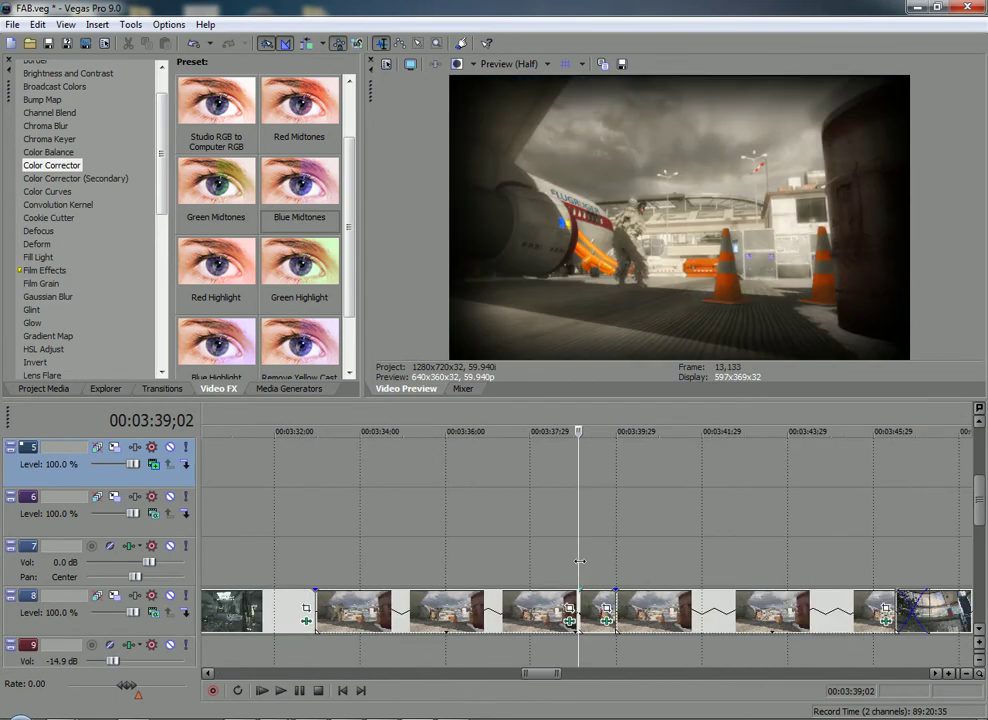
{"action": "left_click", "coordinate": [484, 558]}
{"action": "left_click", "coordinate": [503, 610]}
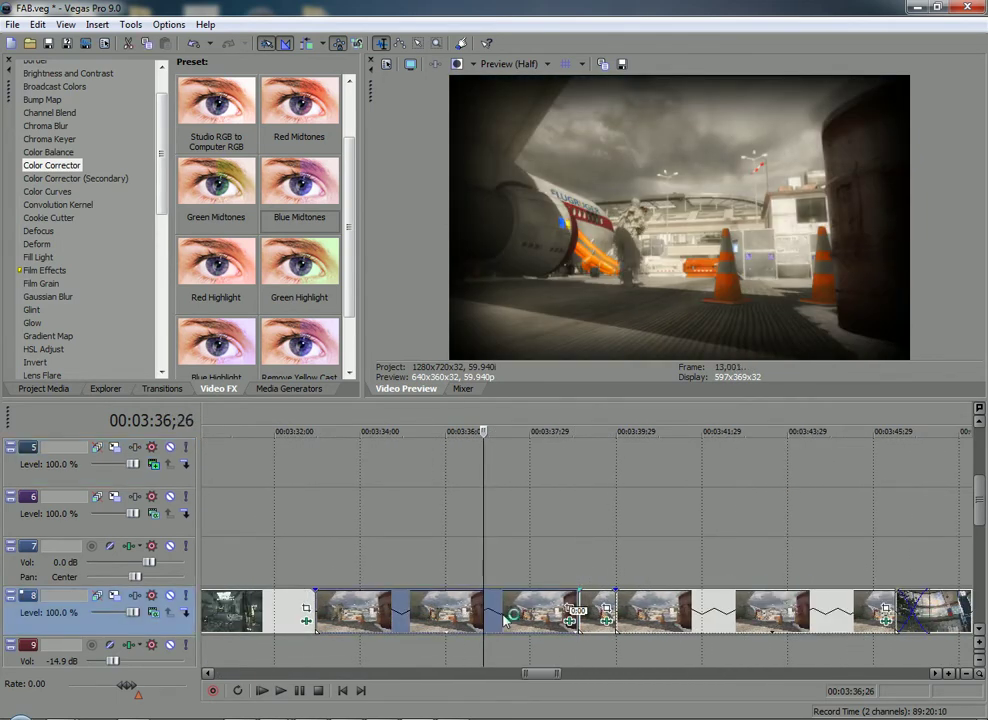
- Open the airport clip's Video Event FX window, moved clear of the preview
{"action": "right_click", "coordinate": [503, 610]}
{"action": "left_click", "coordinate": [560, 349]}
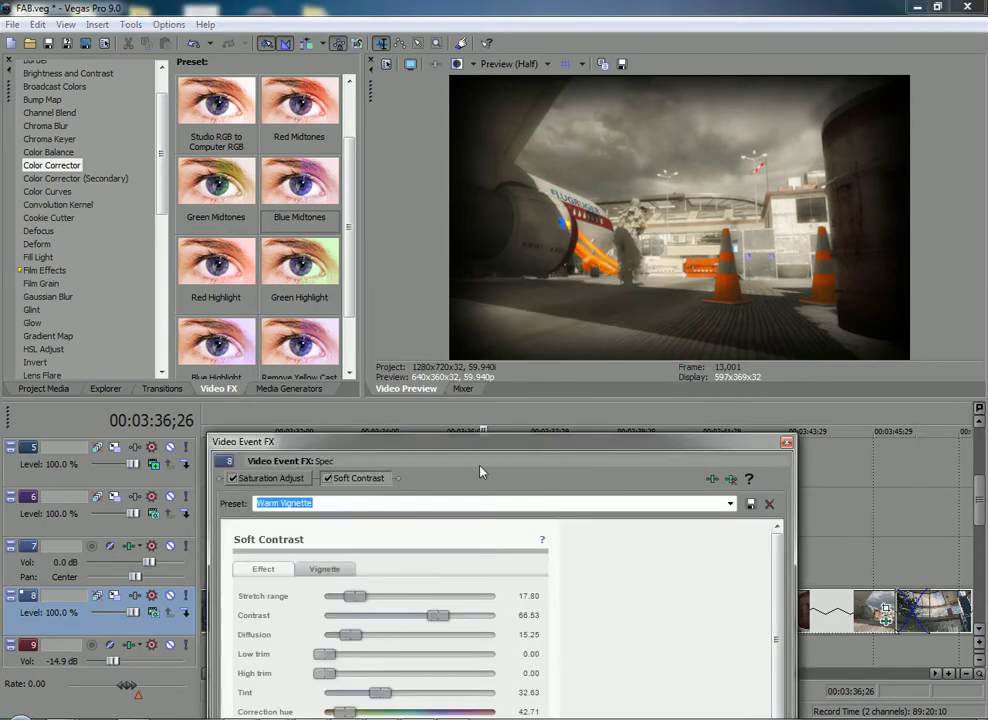
{"action": "left_click_drag", "start_coordinate": [463, 452], "coordinate": [633, 348]}
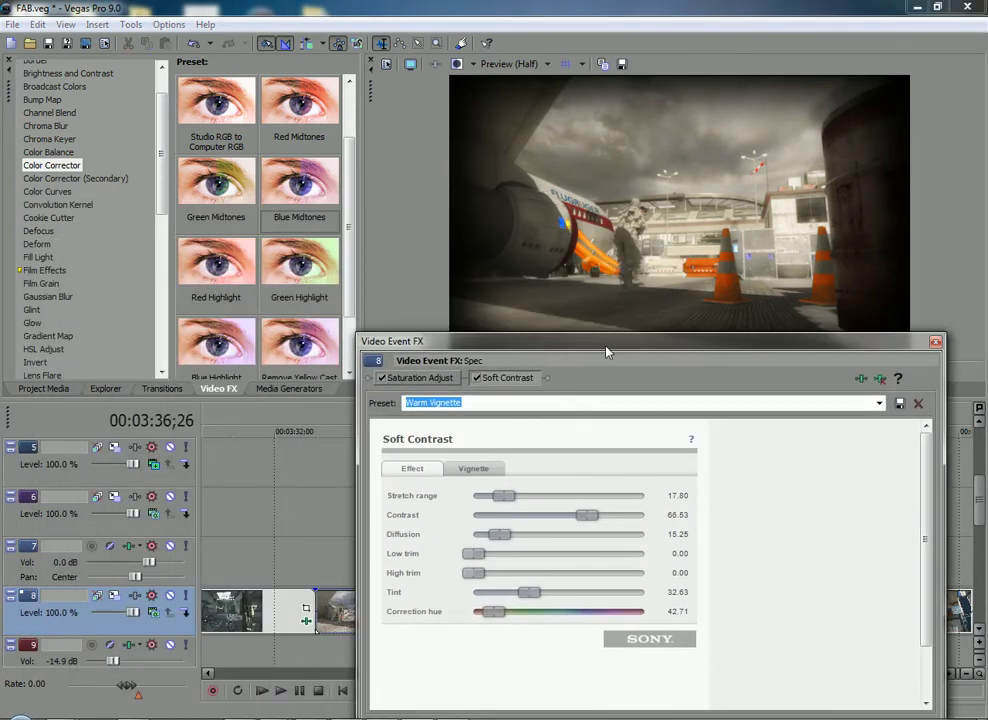
- View Saturation Adjust, toggle it to compare, then view the Soft Contrast settings
{"action": "left_click", "coordinate": [442, 381]}
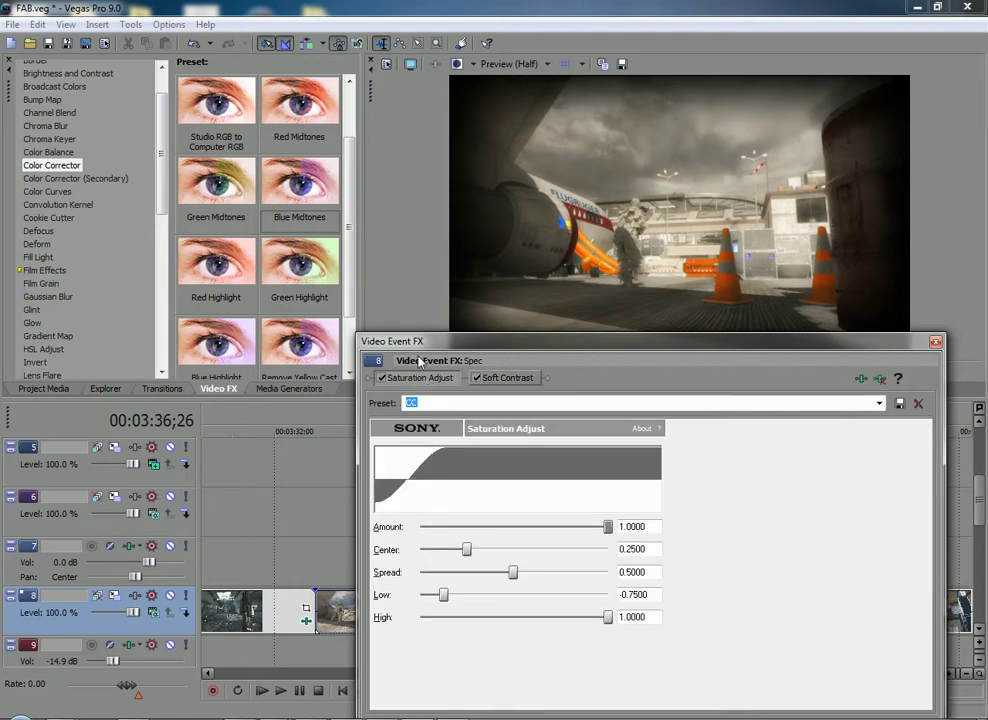
{"action": "left_click_drag", "start_coordinate": [518, 341], "coordinate": [520, 376]}
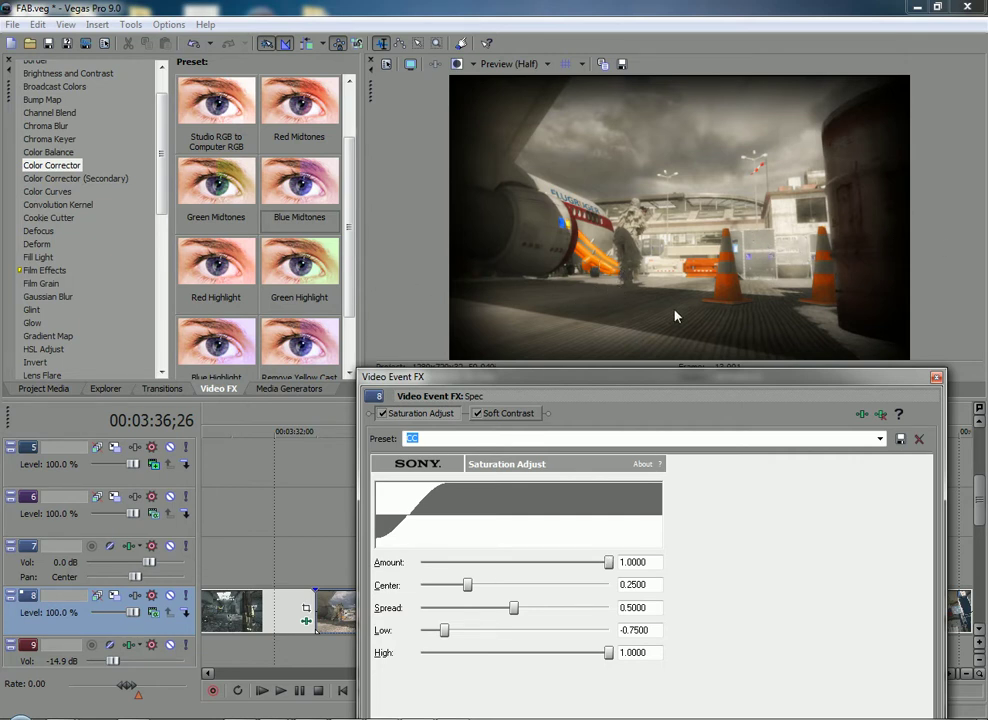
{"action": "left_click", "coordinate": [381, 413]}
{"action": "left_click", "coordinate": [505, 413]}
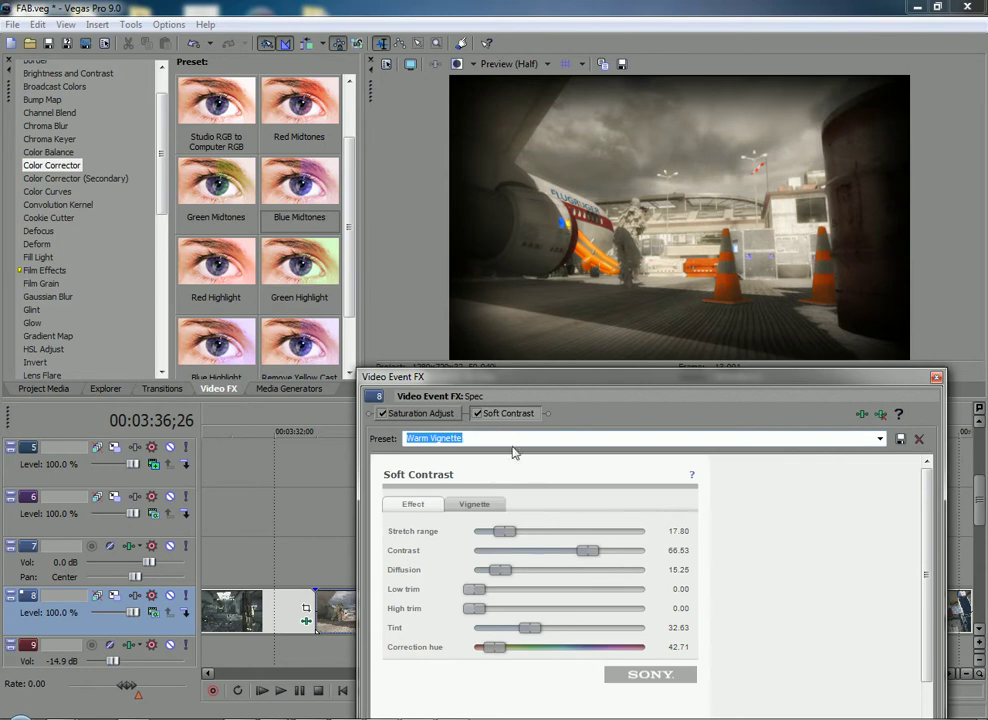
- Toggle Soft Contrast off and back on, then show Saturation Adjust settings (Low -0.75, High 1.0)
{"action": "left_click", "coordinate": [478, 413]}
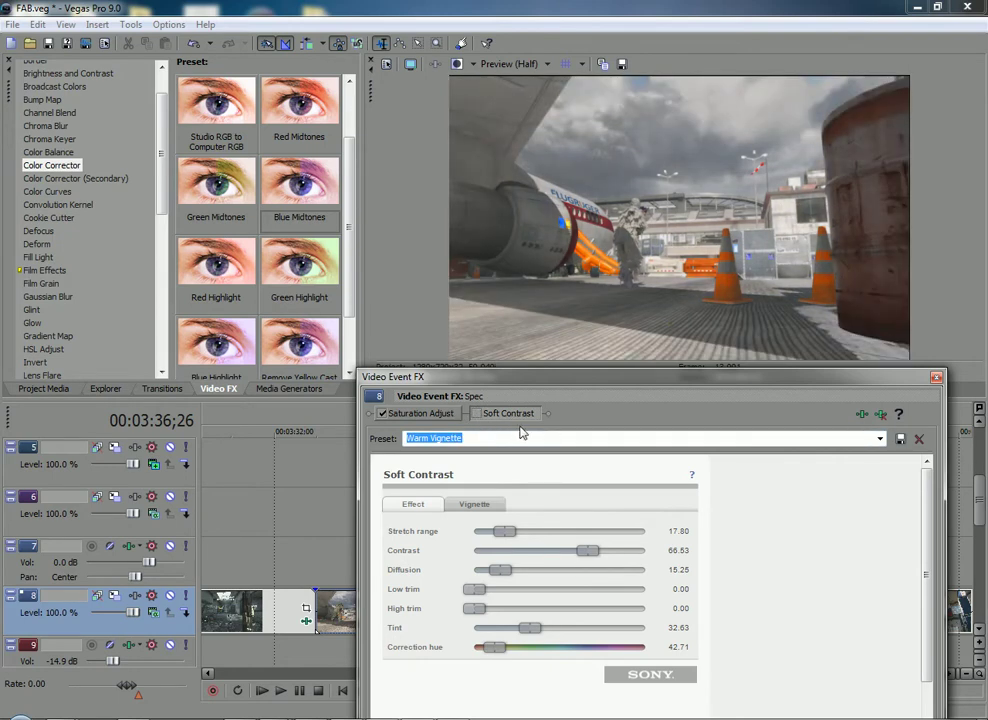
{"action": "mouse_move", "coordinate": [561, 394]}
{"action": "left_mouse_down"}
{"action": "mouse_move", "coordinate": [562, 425]}
{"action": "mouse_move", "coordinate": [563, 406]}
{"action": "left_mouse_up"}
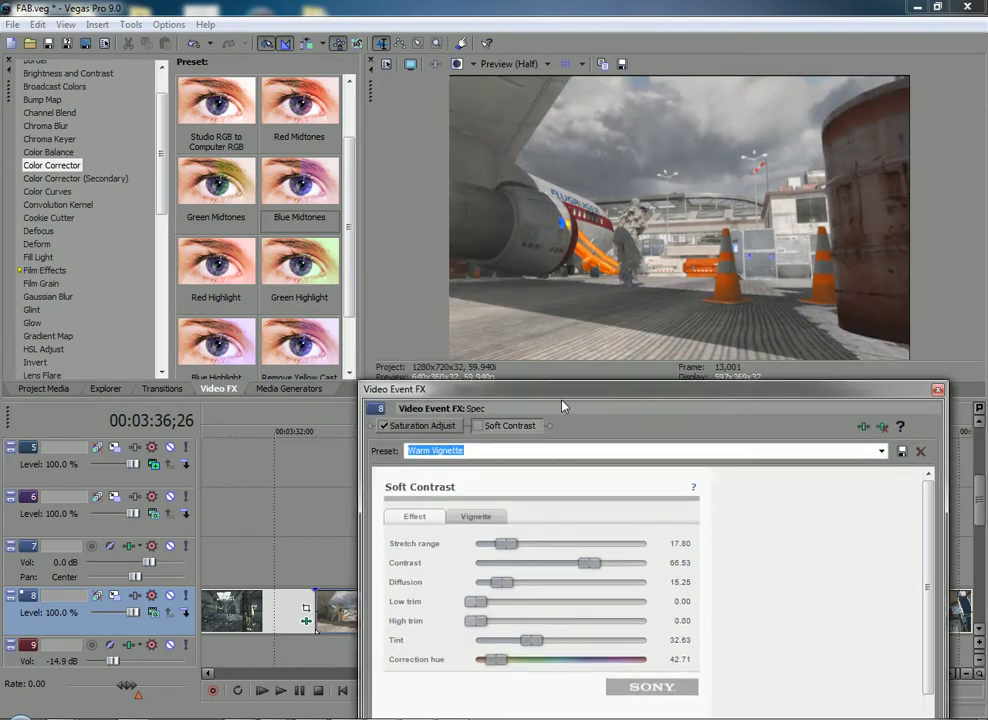
{"action": "left_click", "coordinate": [480, 426]}
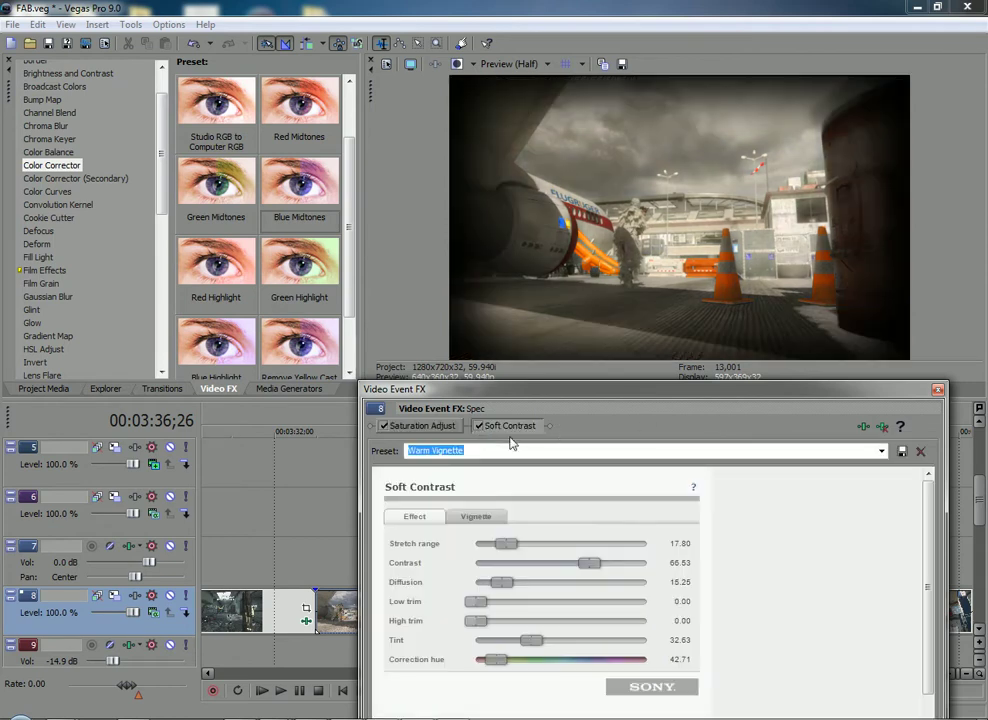
{"action": "left_click", "coordinate": [416, 429]}
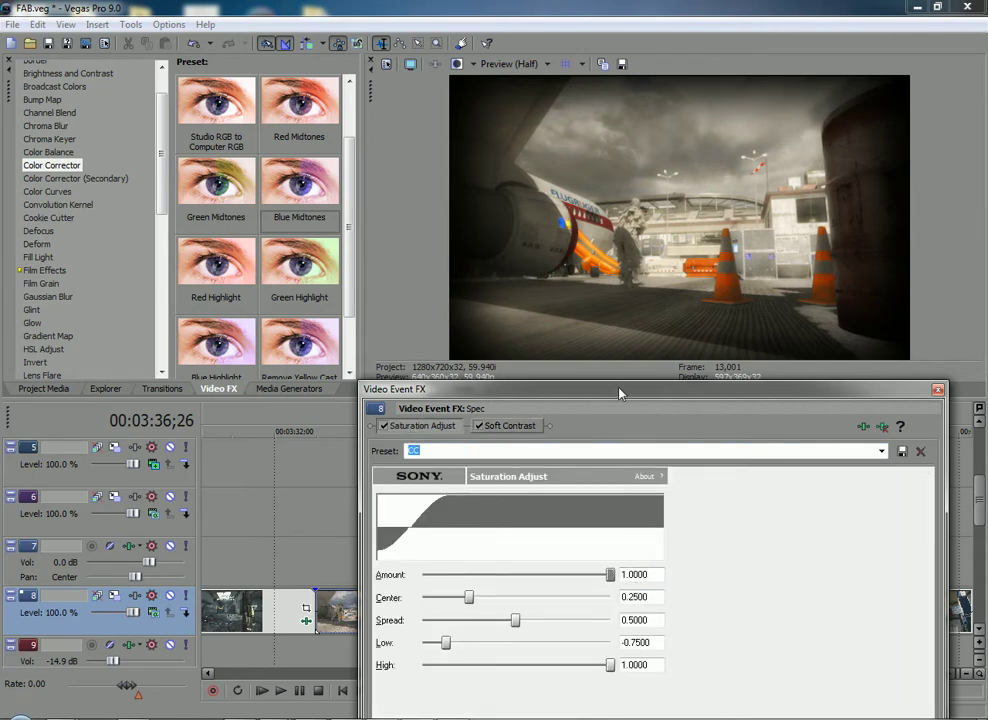
{"action": "left_click_drag", "start_coordinate": [613, 388], "coordinate": [550, 173]}
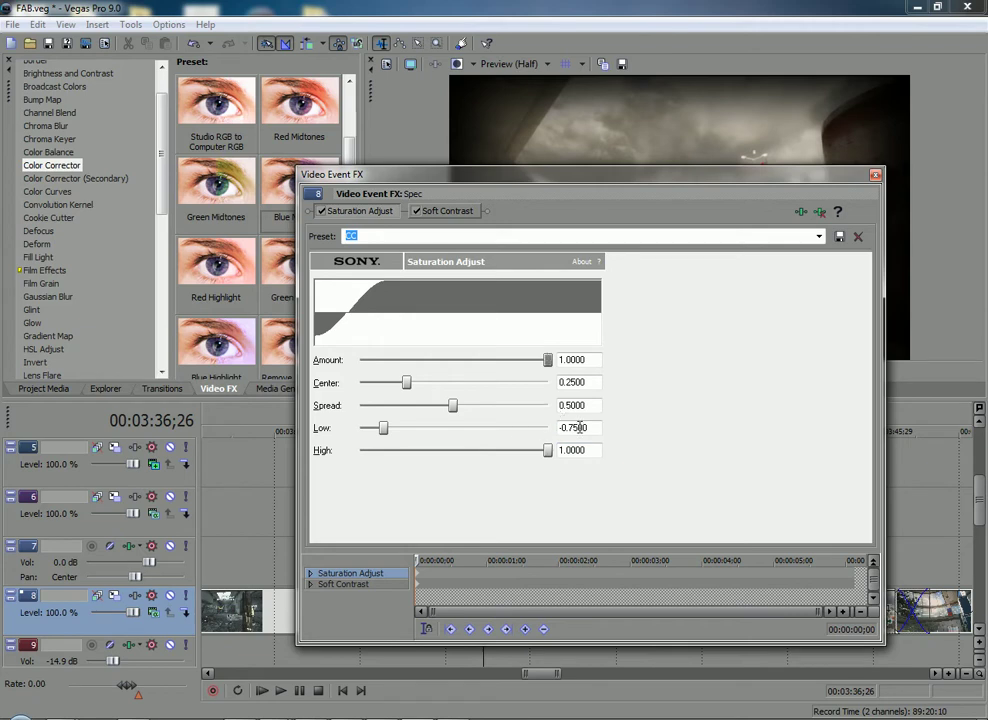
- Apply the Soft Contrast Warm Vignette preset to the track 8 airport clip
{"action": "left_click", "coordinate": [876, 175]}
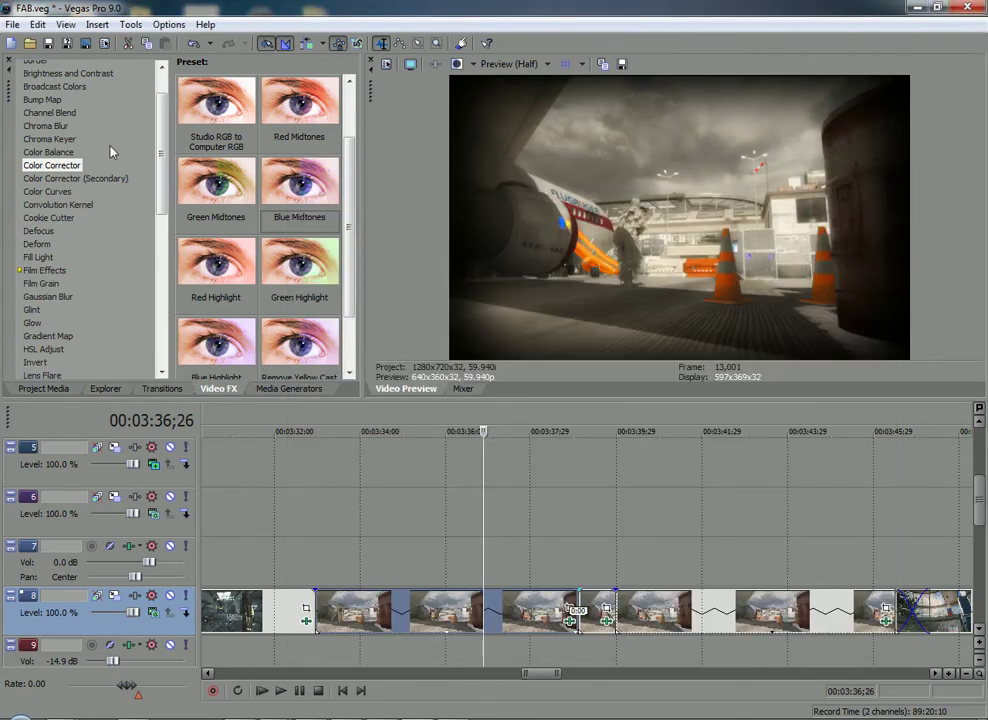
{"action": "scroll", "coordinate": [141, 280], "scroll_direction": "down", "scroll_amount": 8}
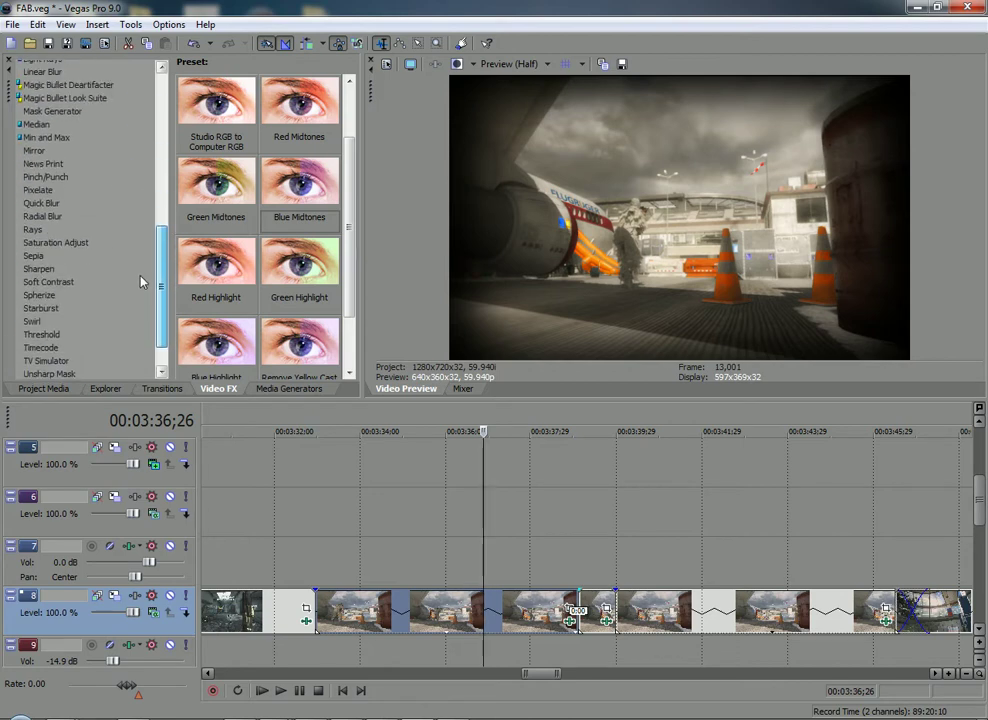
{"action": "left_click", "coordinate": [64, 282]}
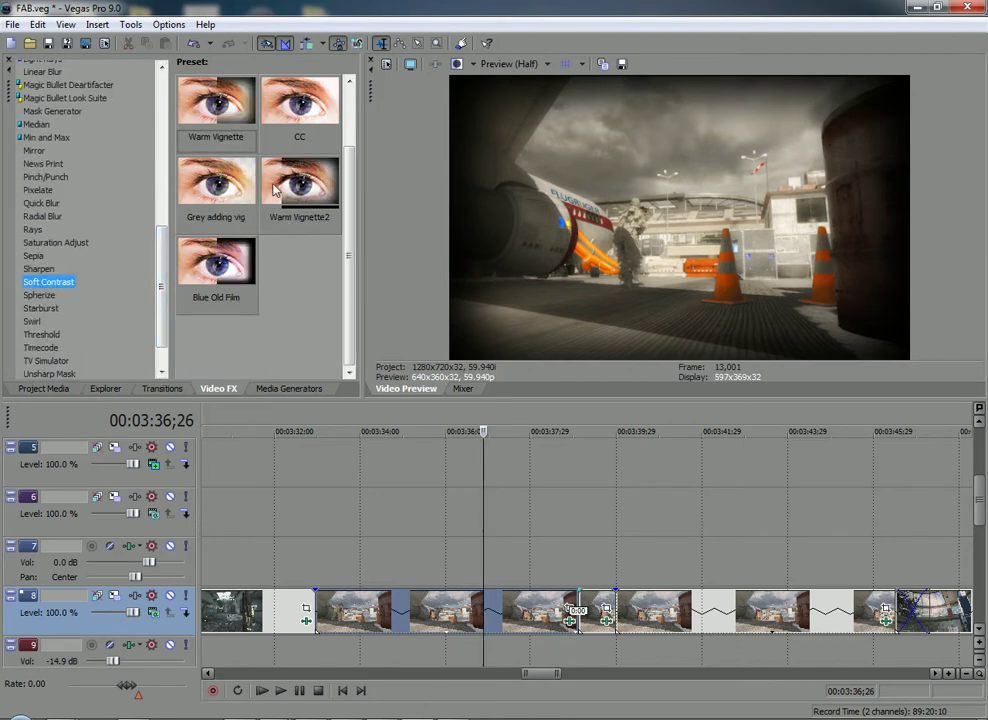
{"action": "left_click_drag", "start_coordinate": [349, 205], "coordinate": [349, 136]}
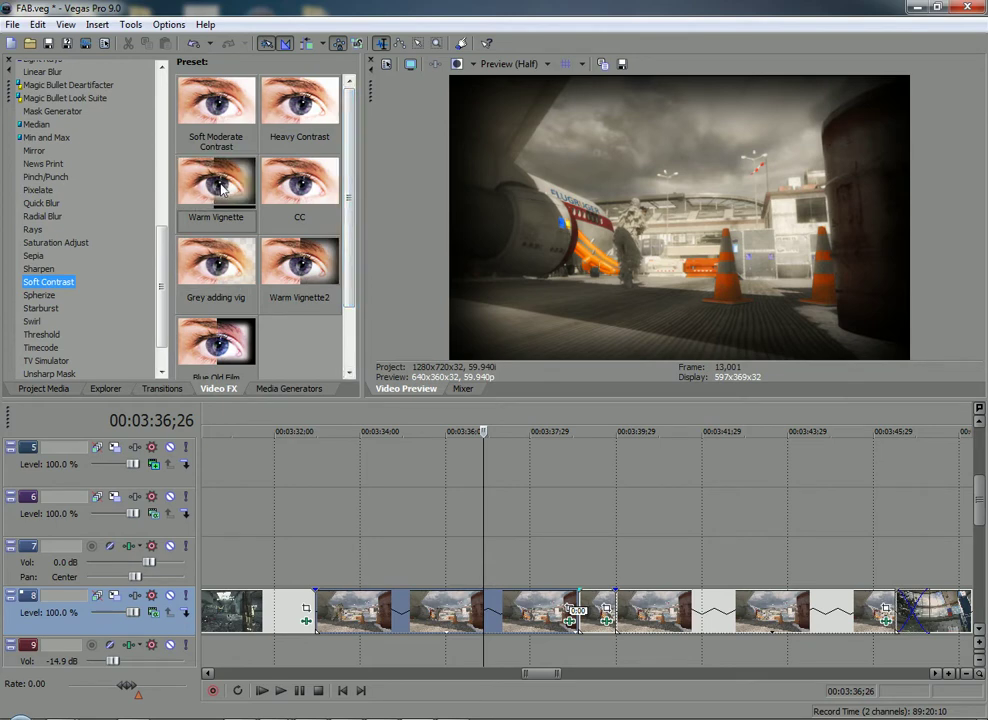
{"action": "left_click_drag", "start_coordinate": [222, 186], "coordinate": [540, 612]}
{"action": "left_click_drag", "start_coordinate": [543, 168], "coordinate": [555, 354]}
- Remove both Soft Contrast effects from the FX chain, leaving only Saturation Adjust, and close
{"action": "left_click", "coordinate": [432, 394]}
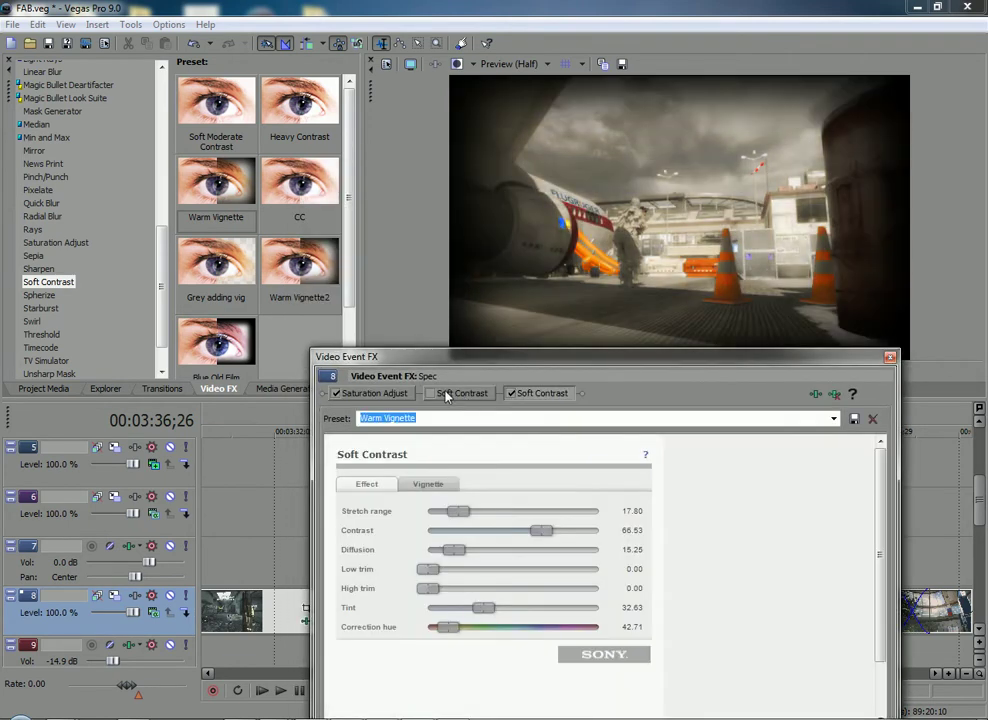
{"action": "right_click", "coordinate": [432, 394]}
{"action": "left_click", "coordinate": [472, 457]}
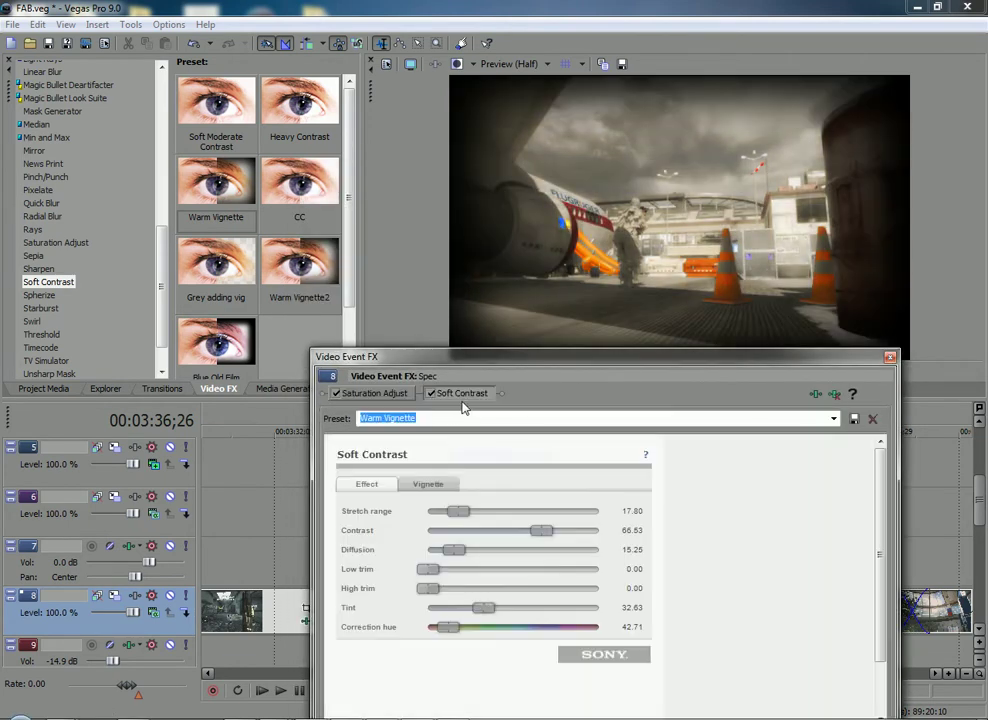
{"action": "right_click", "coordinate": [460, 399]}
{"action": "left_click", "coordinate": [503, 460]}
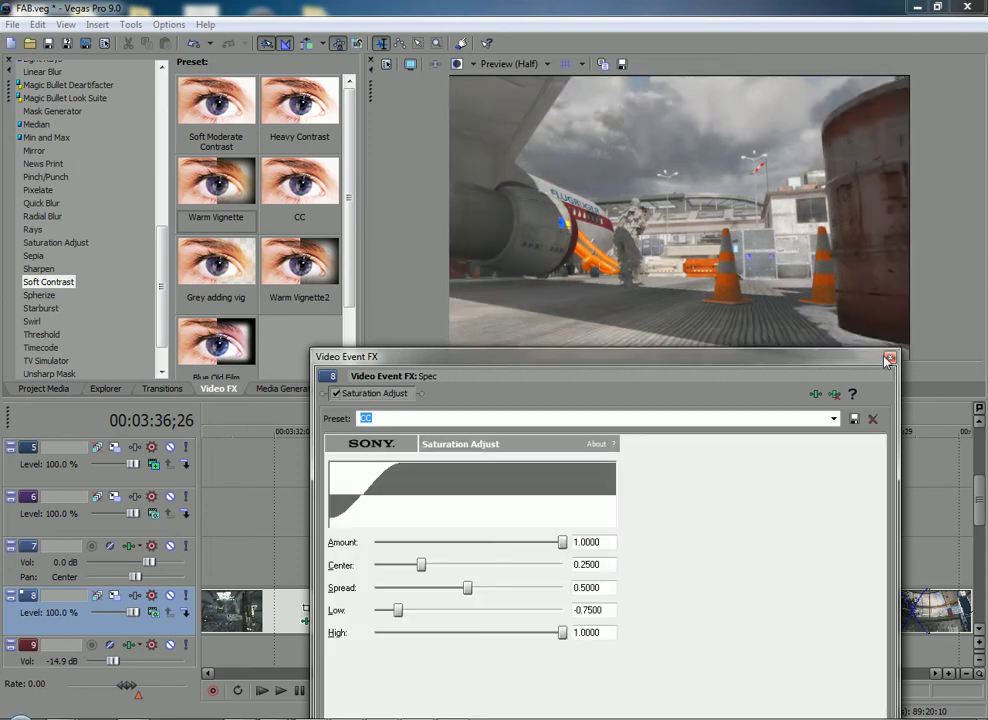
{"action": "left_click", "coordinate": [889, 356]}
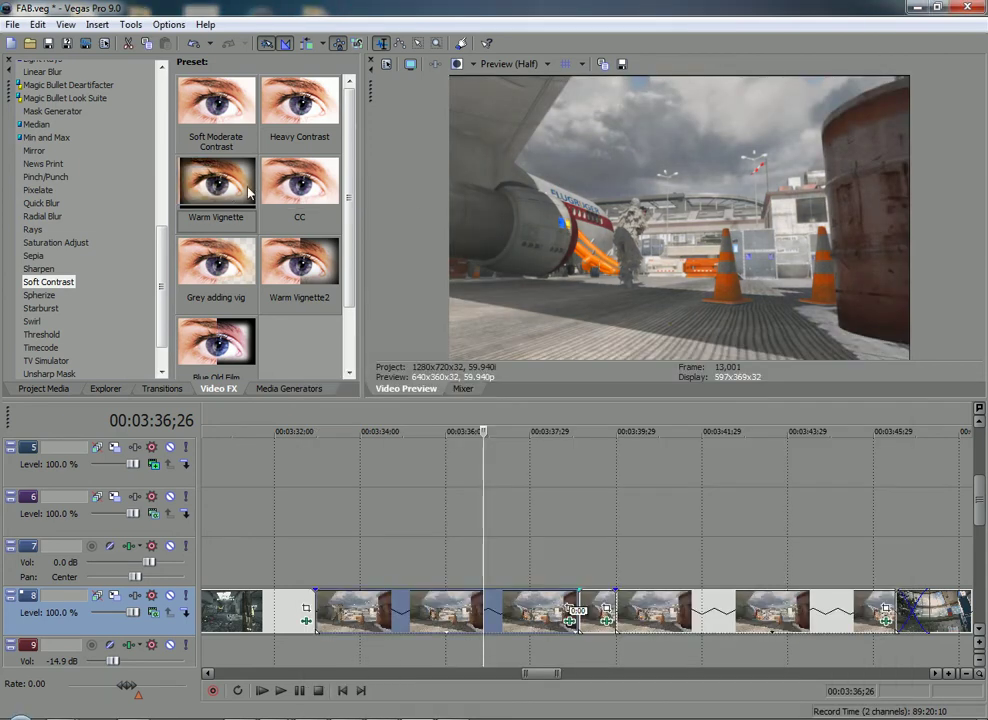
- Reapply the Warm Vignette Soft Contrast preset with tint 19.91 and correction hue 76.92
{"action": "left_click_drag", "start_coordinate": [398, 527], "coordinate": [440, 610]}
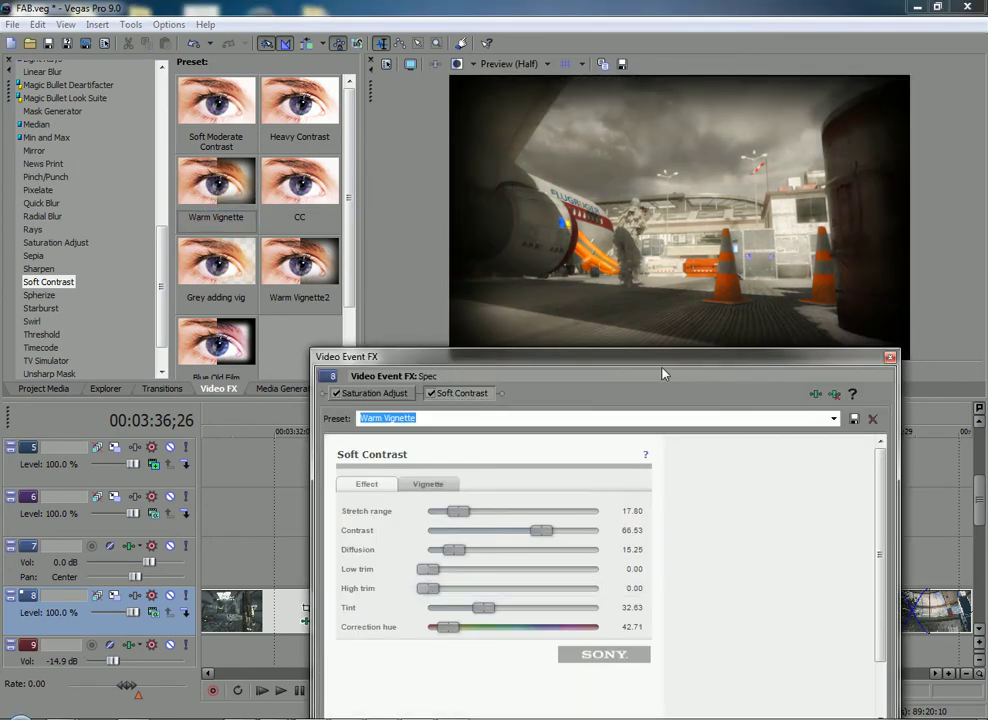
{"action": "mouse_move", "coordinate": [660, 361]}
{"action": "left_mouse_down"}
{"action": "mouse_move", "coordinate": [681, 390]}
{"action": "mouse_move", "coordinate": [672, 355]}
{"action": "left_mouse_up"}
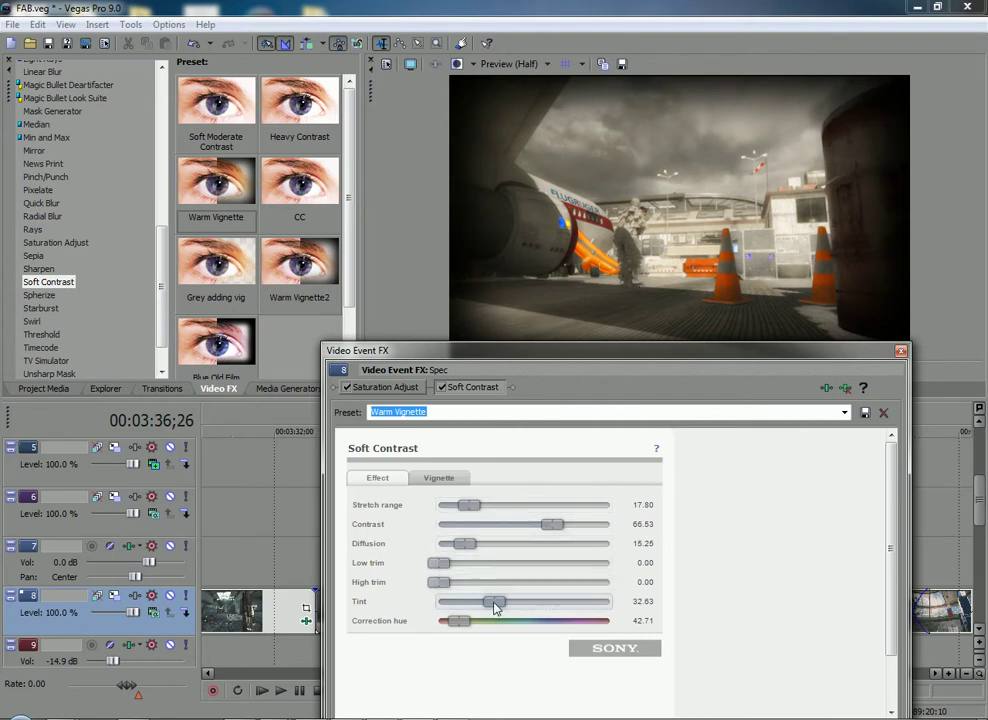
{"action": "left_click_drag", "start_coordinate": [498, 606], "coordinate": [636, 599]}
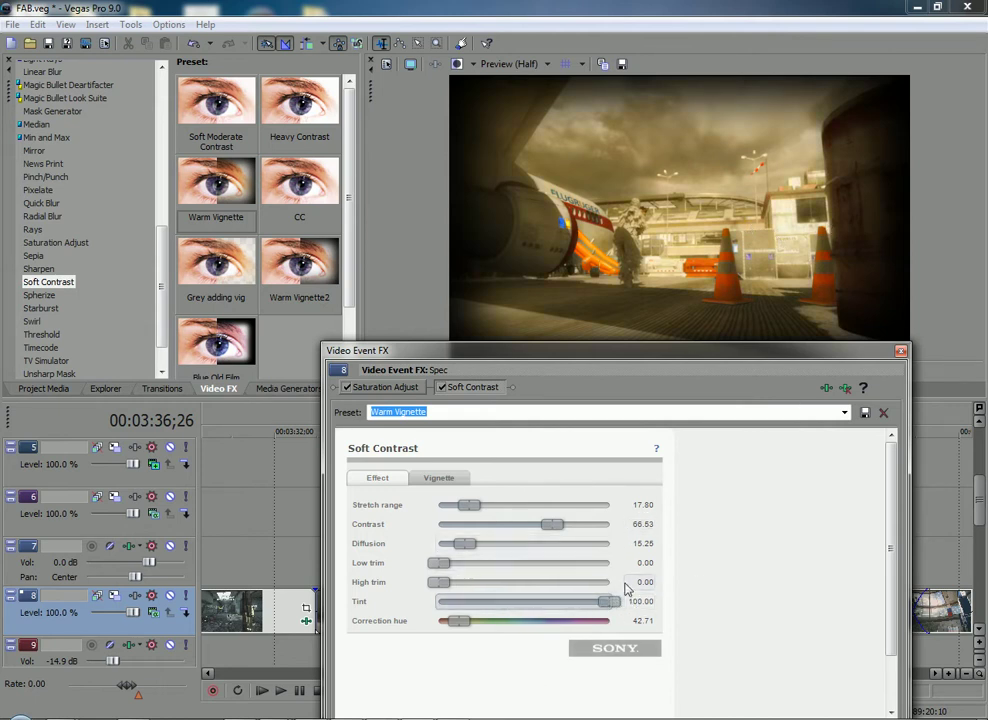
{"action": "left_click_drag", "start_coordinate": [611, 606], "coordinate": [576, 624]}
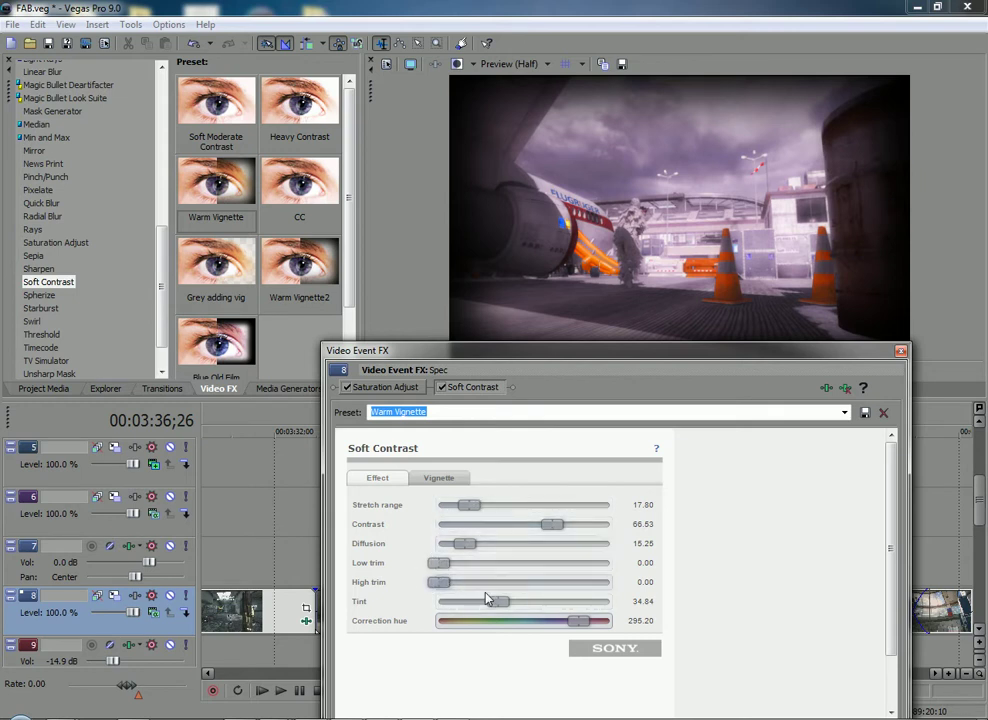
{"action": "left_click_drag", "start_coordinate": [497, 601], "coordinate": [388, 598]}
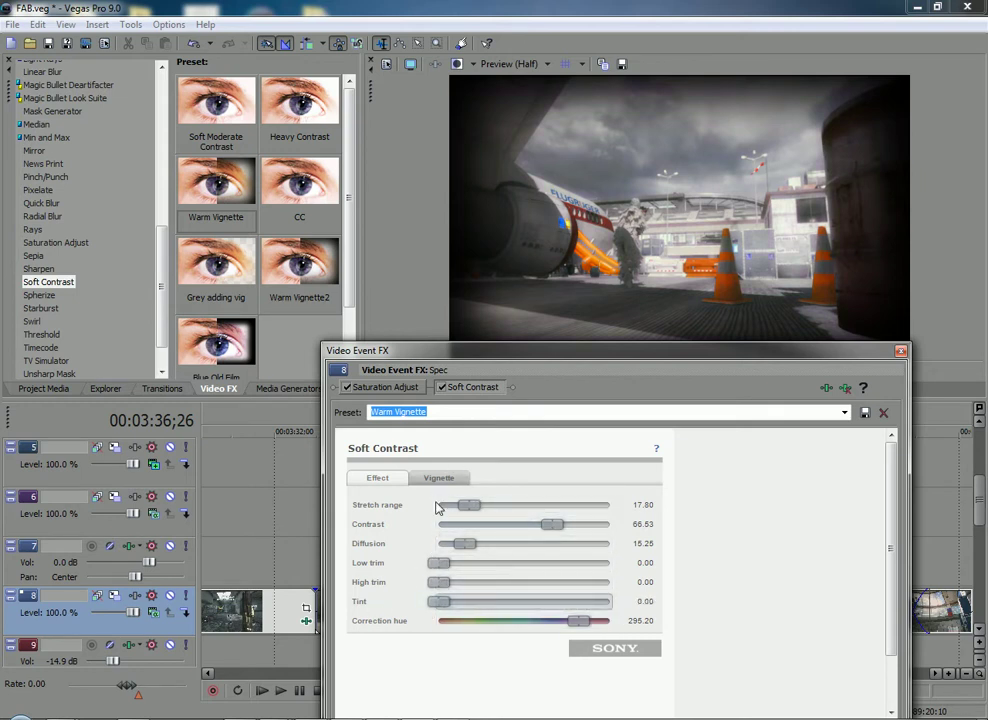
{"action": "left_click", "coordinate": [562, 628]}
{"action": "left_click_drag", "start_coordinate": [562, 628], "coordinate": [470, 605]}
- In the Soft Contrast vignette settings, try an oval shape, then keep it rectangular
{"action": "left_click", "coordinate": [438, 478]}
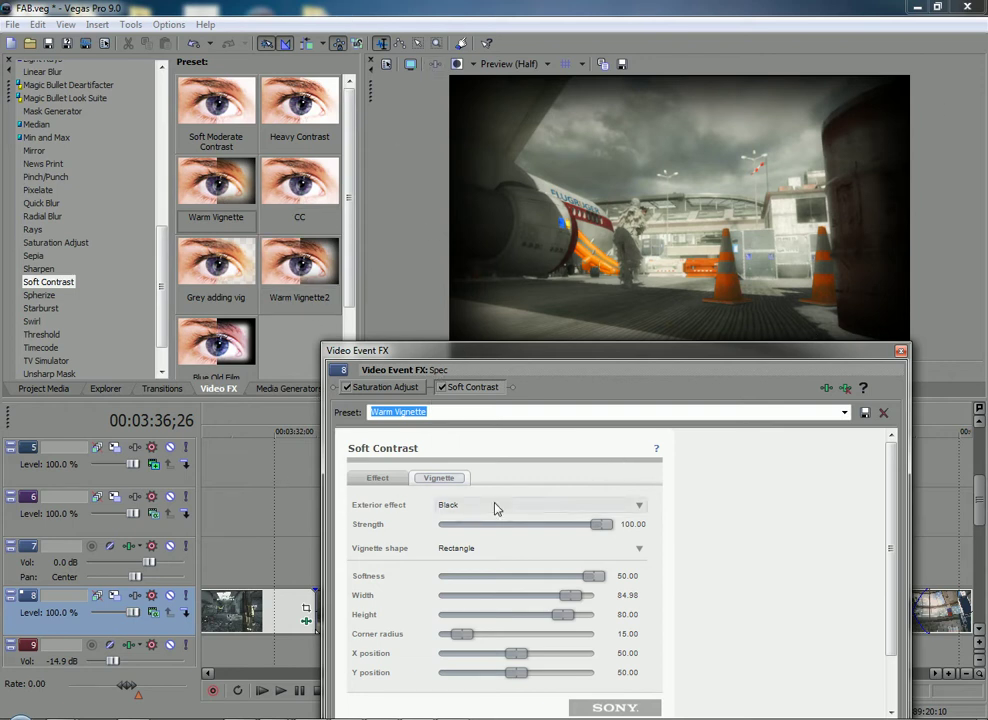
{"action": "left_click", "coordinate": [487, 550]}
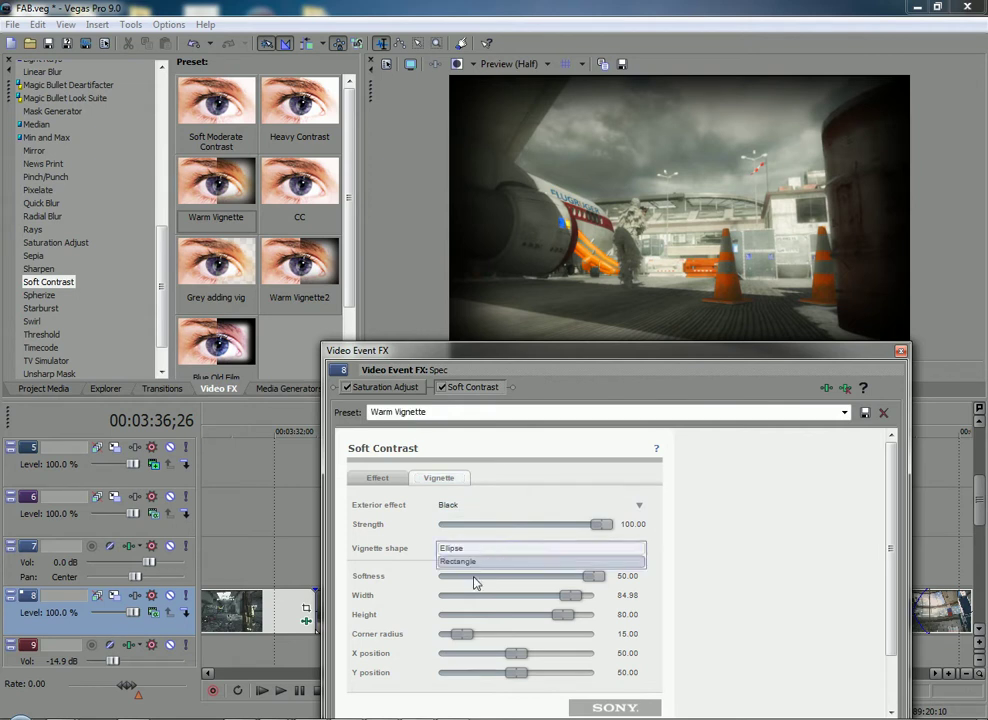
{"action": "left_click", "coordinate": [460, 549]}
{"action": "left_click", "coordinate": [463, 549]}
{"action": "left_click", "coordinate": [462, 561]}
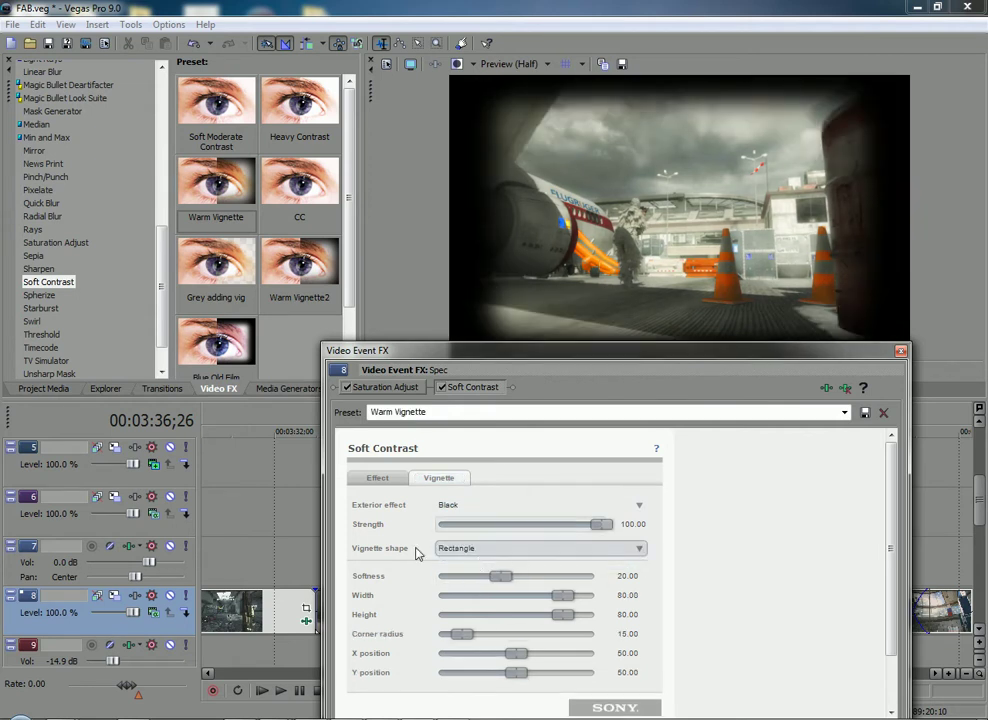
- Set the vignette exterior effect to Black and compare strength 0 against full 100
{"action": "left_click", "coordinate": [516, 508]}
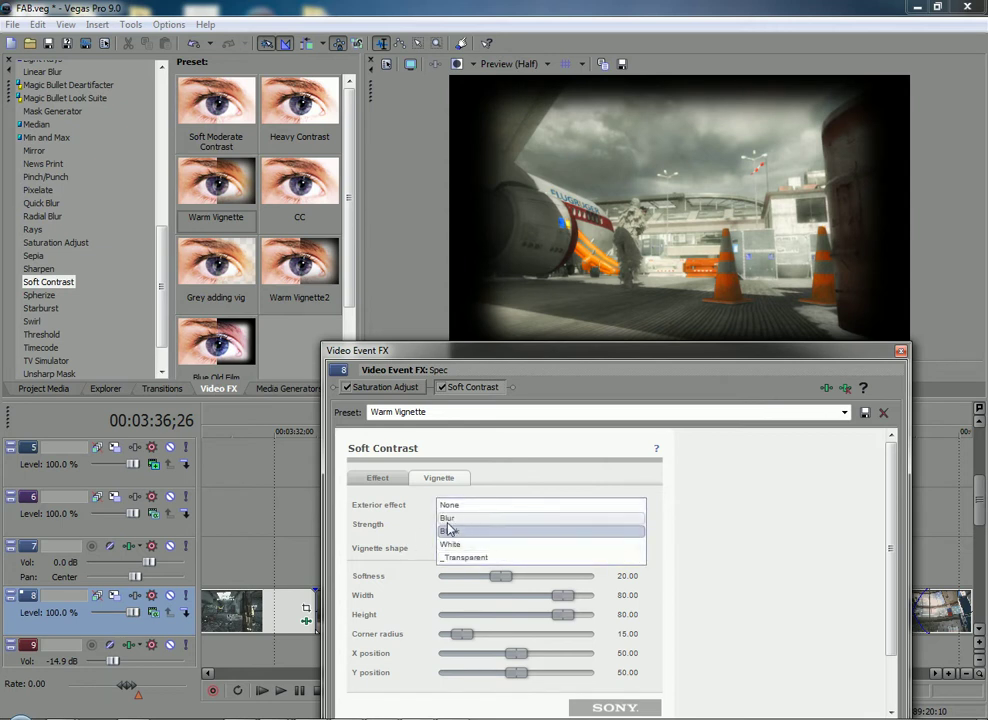
{"action": "left_click", "coordinate": [677, 495]}
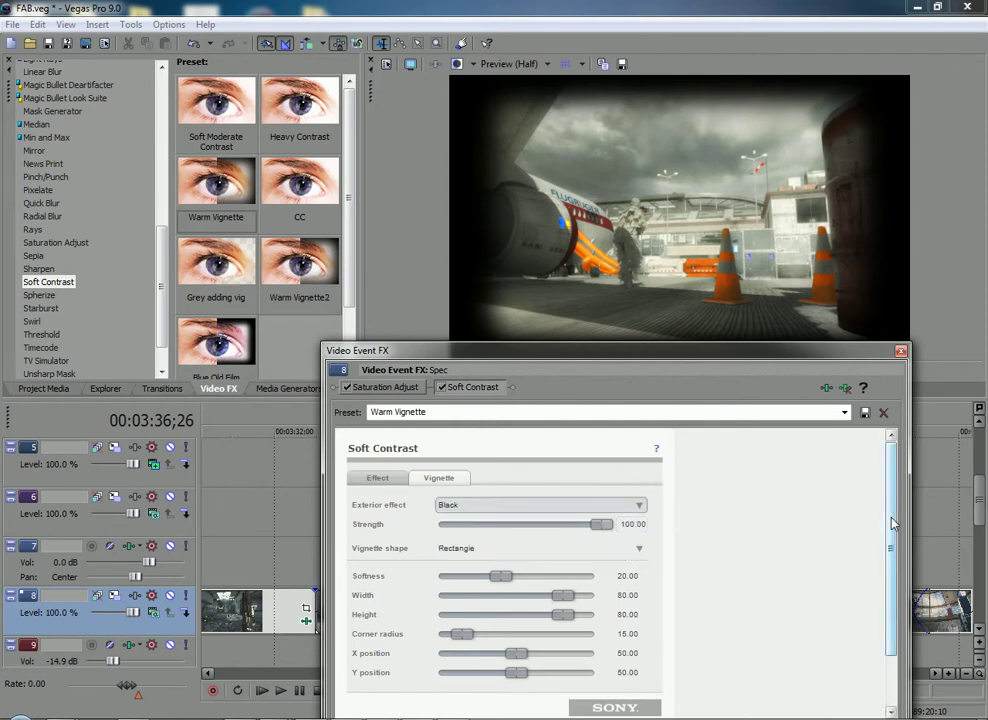
{"action": "scroll", "coordinate": [822, 527], "scroll_direction": "down", "scroll_amount": 1}
{"action": "left_click_drag", "start_coordinate": [599, 517], "coordinate": [444, 513]}
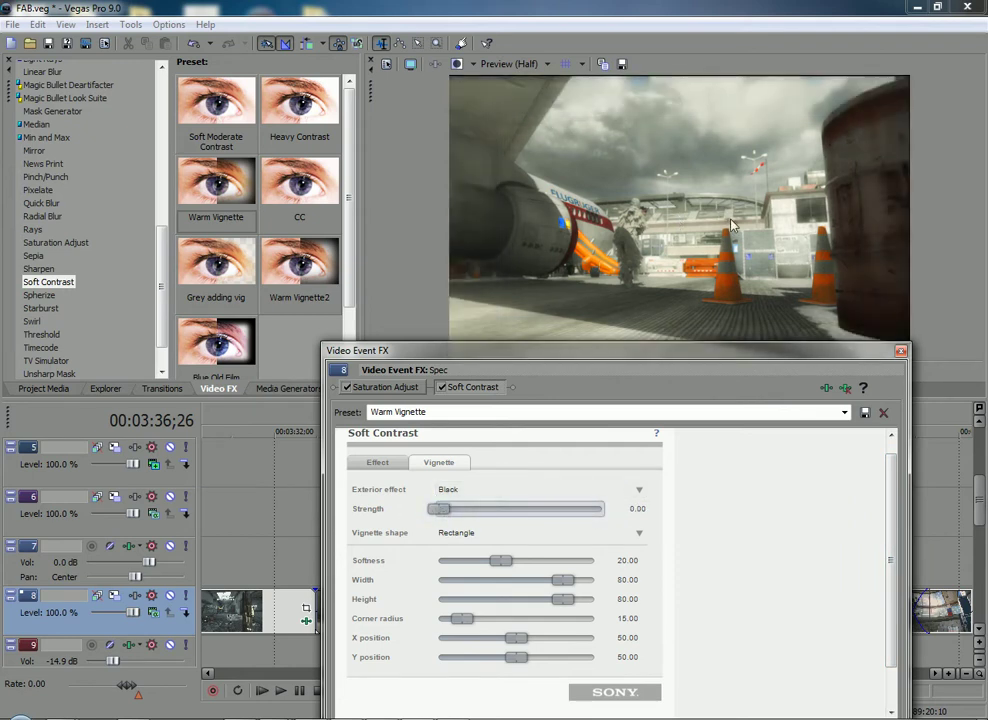
{"action": "left_click_drag", "start_coordinate": [438, 508], "coordinate": [650, 501]}
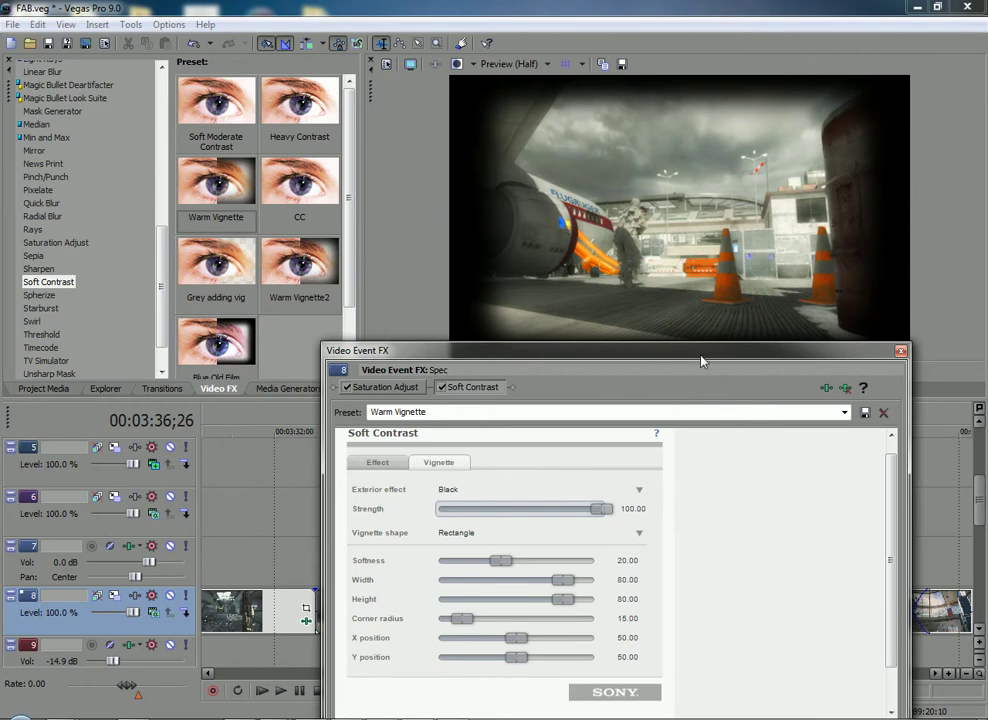
- Set vignette softness to 50 and shrink it to width 40.70, height 39.20
{"action": "mouse_move", "coordinate": [695, 349]}
{"action": "left_mouse_down"}
{"action": "mouse_move", "coordinate": [677, 460]}
{"action": "mouse_move", "coordinate": [678, 352]}
{"action": "left_mouse_up"}
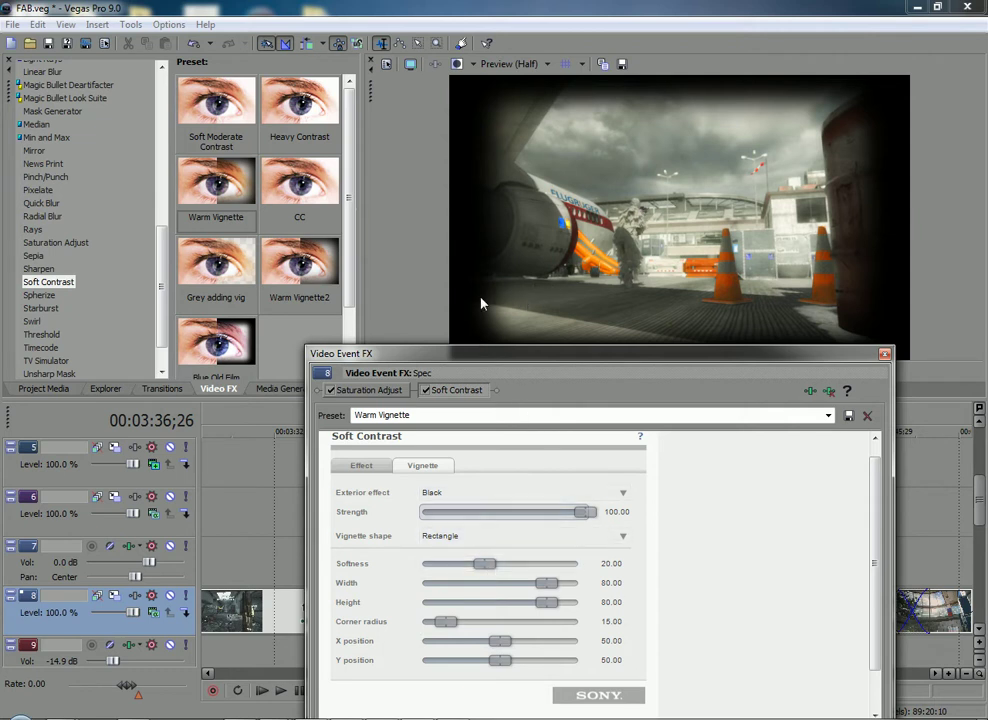
{"action": "left_click_drag", "start_coordinate": [485, 564], "coordinate": [594, 556]}
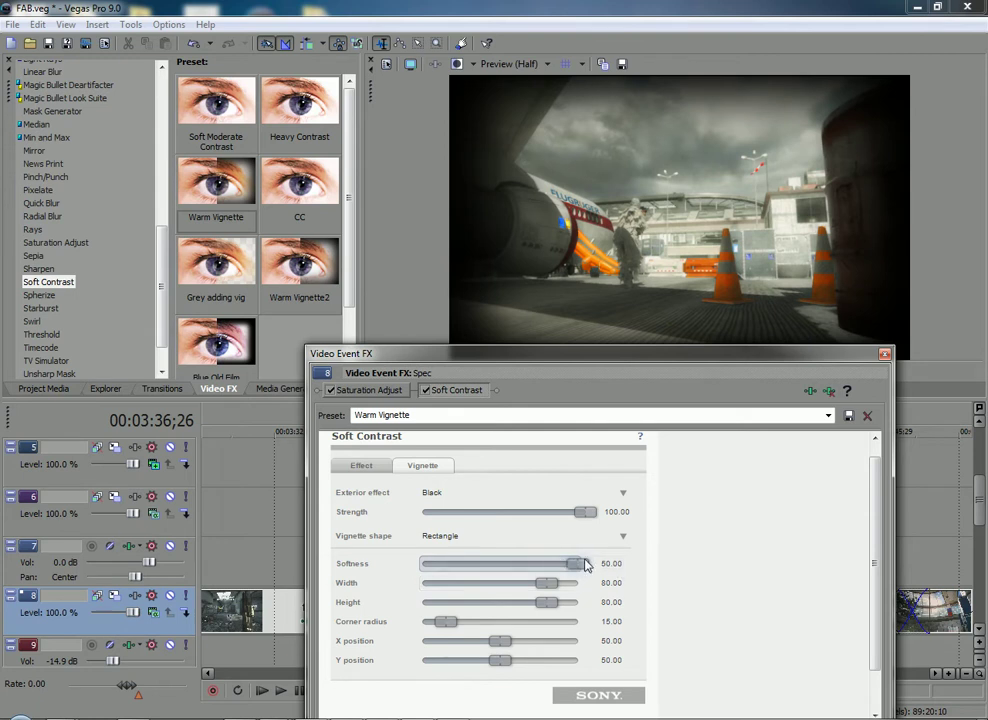
{"action": "left_click_drag", "start_coordinate": [585, 565], "coordinate": [418, 563]}
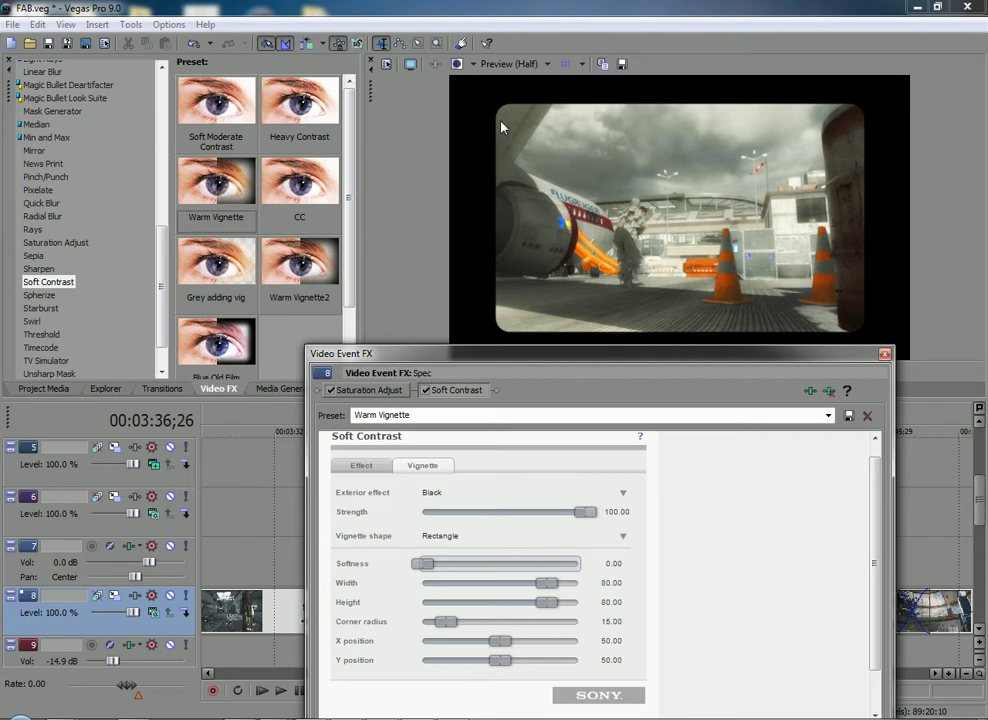
{"action": "double_click", "coordinate": [426, 563]}
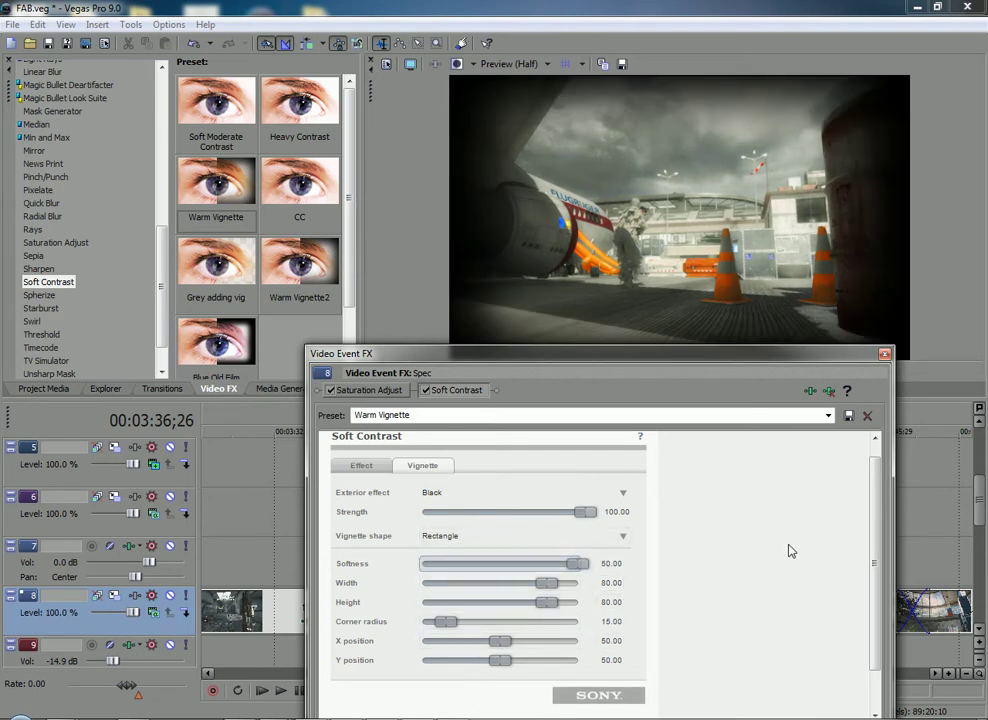
{"action": "left_click_drag", "start_coordinate": [546, 583], "coordinate": [484, 602]}
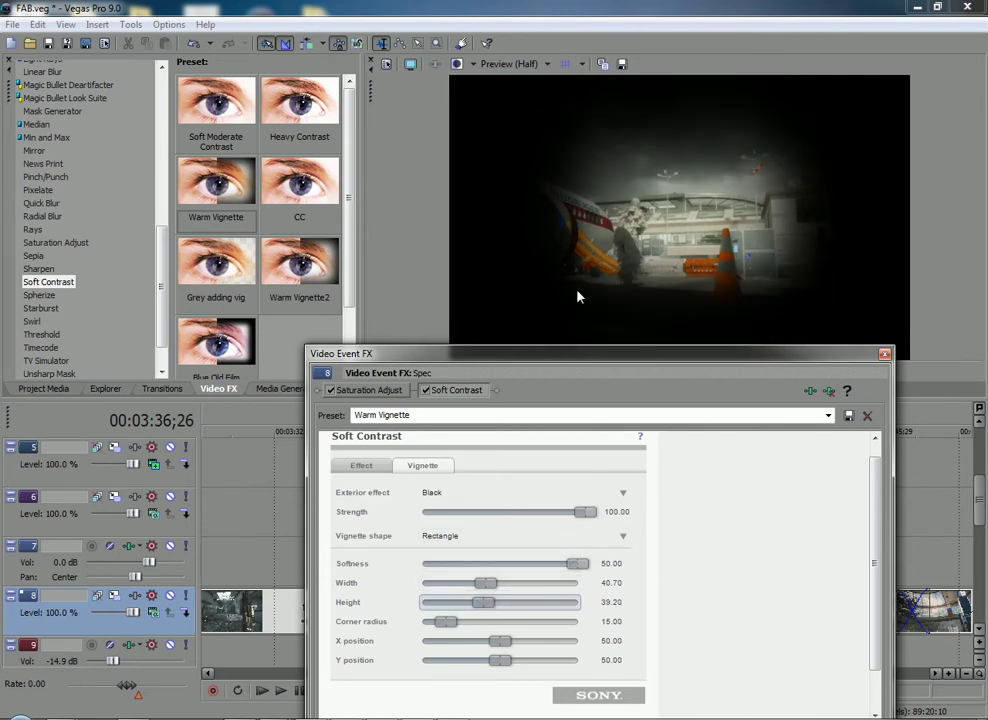
- Remove the custom Soft Contrast effect from the clip's FX chain
{"action": "right_click", "coordinate": [470, 398]}
{"action": "left_click", "coordinate": [472, 456]}
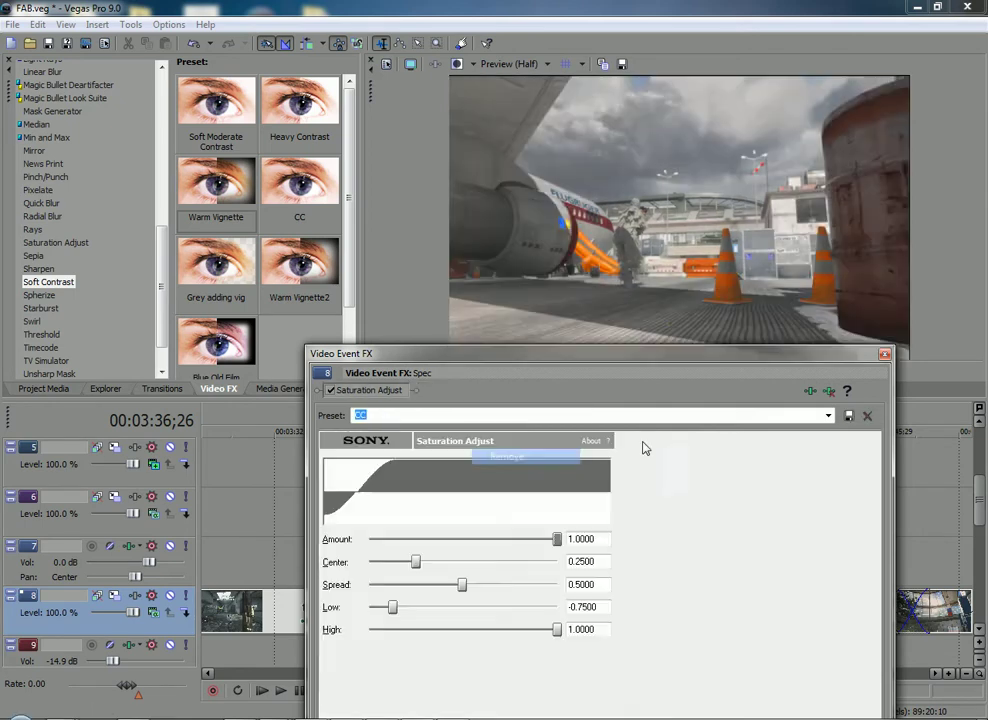
{"action": "left_click", "coordinate": [886, 356]}
- Apply the Warm Vignette preset to the track 8 clip and move the playhead forward
{"action": "left_click_drag", "start_coordinate": [216, 185], "coordinate": [535, 620]}
{"action": "left_click", "coordinate": [884, 358]}
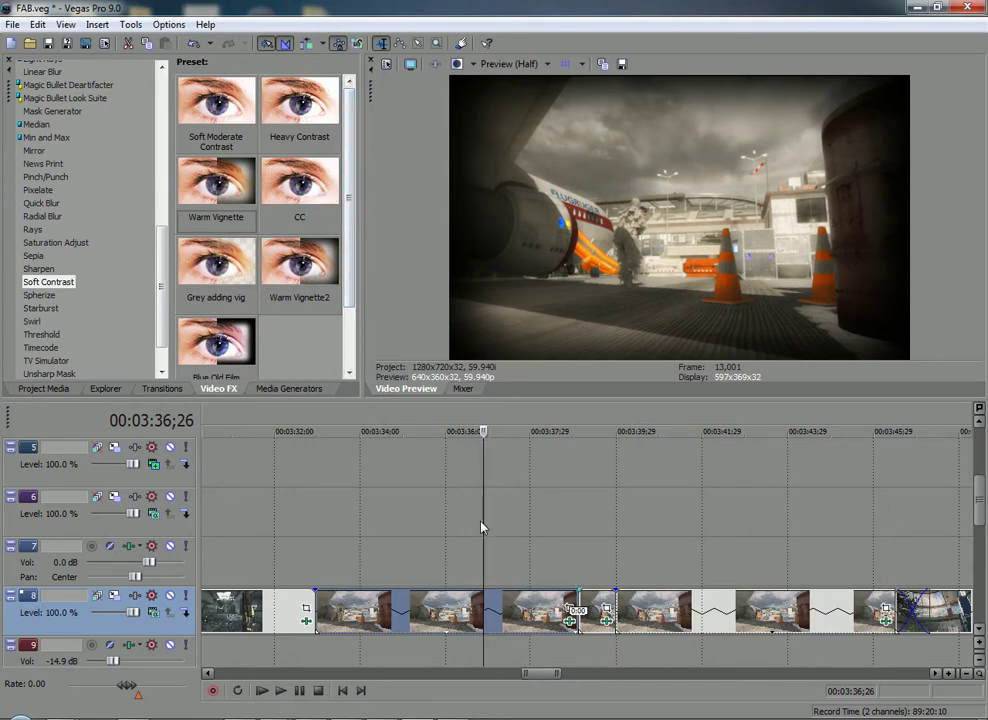
{"action": "left_click_drag", "start_coordinate": [482, 523], "coordinate": [651, 502]}
- Check the Soft Contrast effect of a neighbouring clip and close its effects window
{"action": "scroll", "coordinate": [660, 505], "scroll_direction": "down", "scroll_amount": 5}
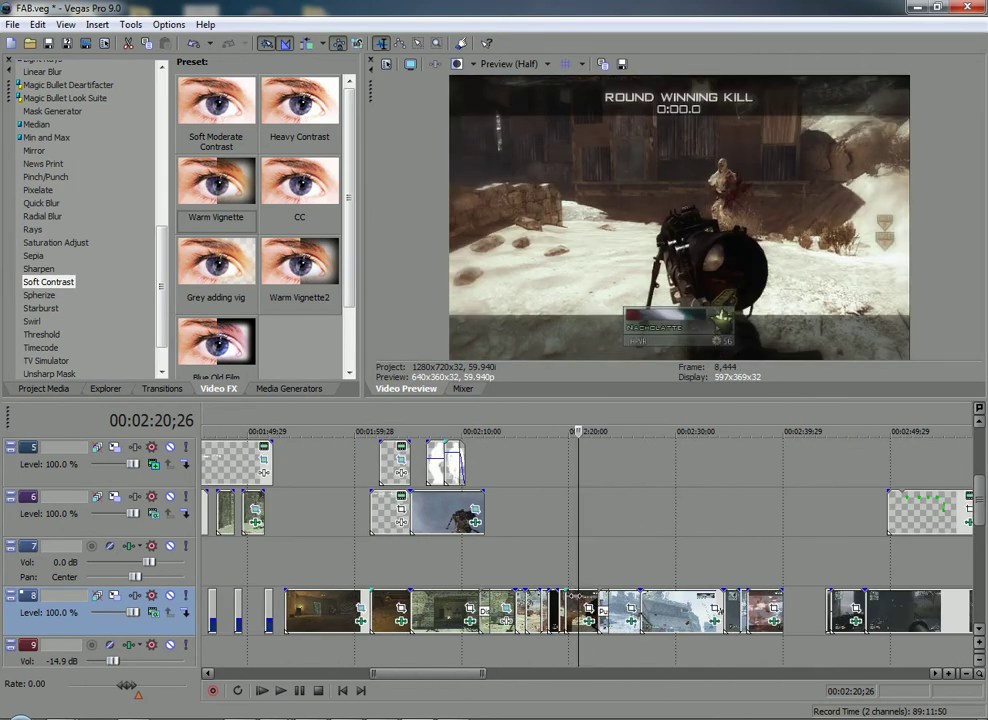
{"action": "right_click", "coordinate": [576, 598]}
{"action": "left_click", "coordinate": [632, 330]}
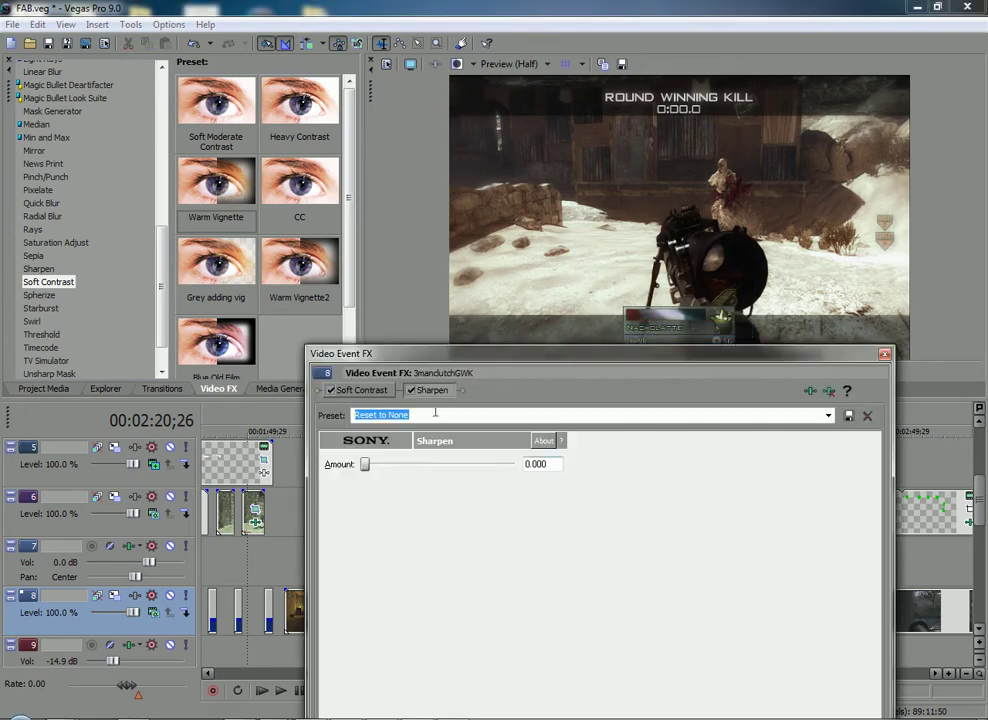
{"action": "left_click", "coordinate": [363, 391]}
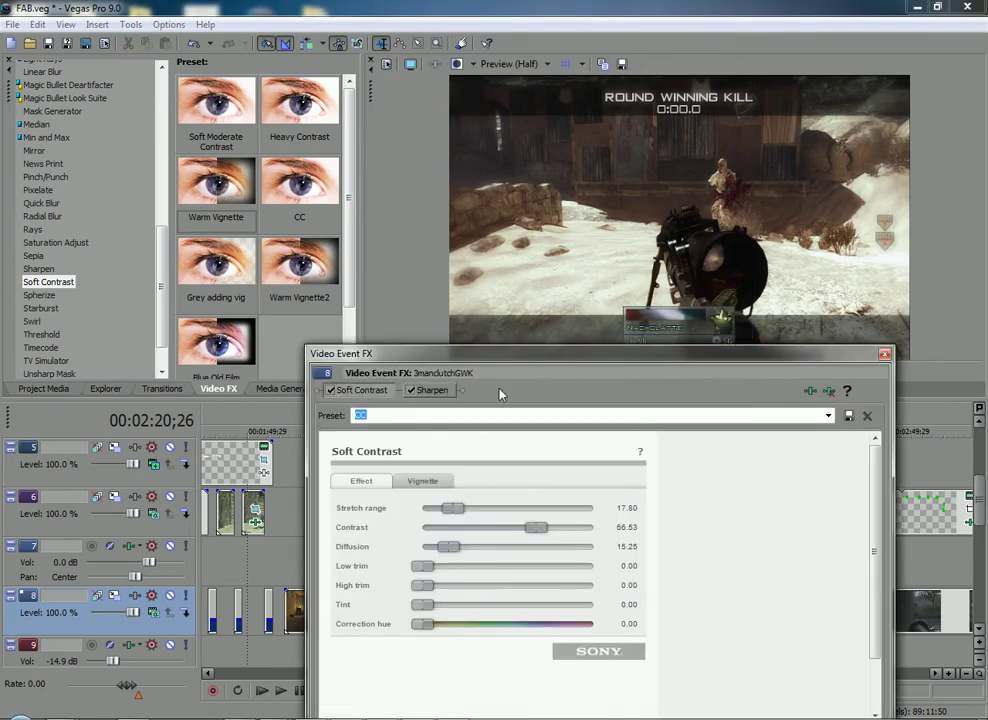
{"action": "left_click", "coordinate": [884, 354]}
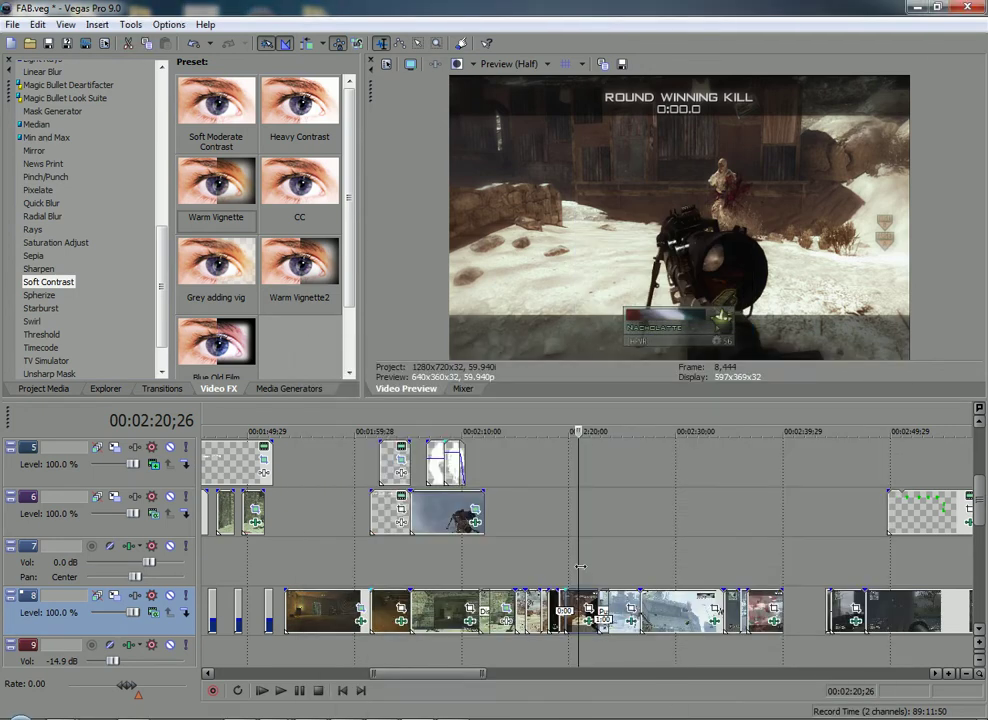
- Park the playhead at 00:02:37;18 and open that clip's Video Event FX
{"action": "left_click", "coordinate": [746, 563]}
{"action": "left_click", "coordinate": [757, 610]}
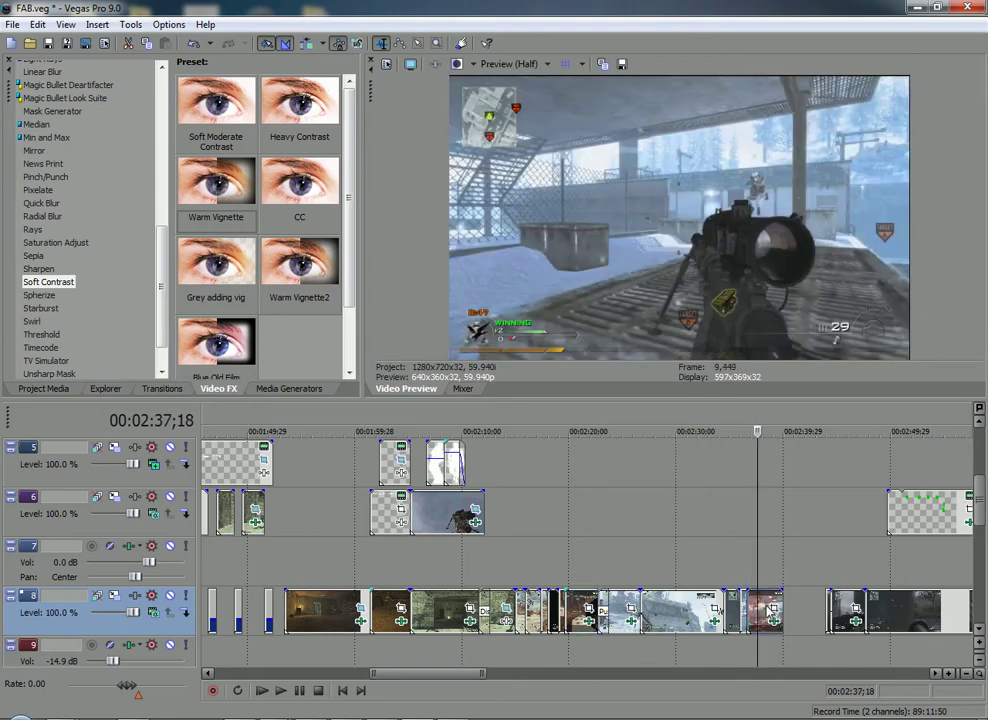
{"action": "right_click", "coordinate": [767, 605]}
{"action": "left_click", "coordinate": [818, 340]}
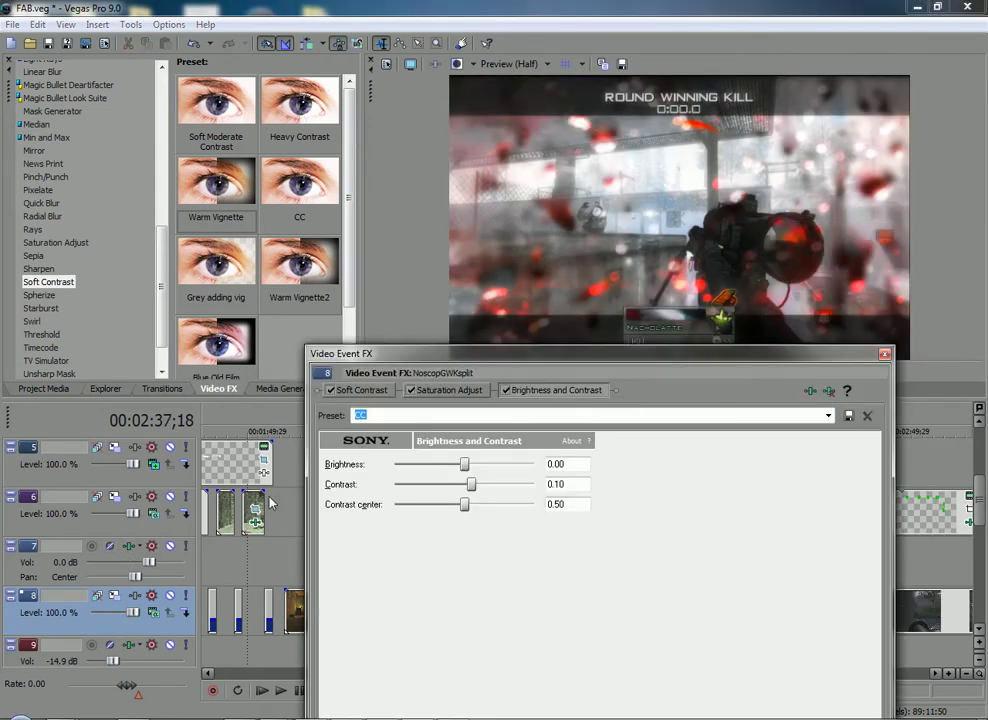
{"action": "left_click_drag", "start_coordinate": [475, 353], "coordinate": [499, 384]}
- Review Saturation Adjust, Soft Contrast and Brightness and Contrast (Contrast 0.10), enabling Brightness and Contrast
{"action": "left_click", "coordinate": [455, 421]}
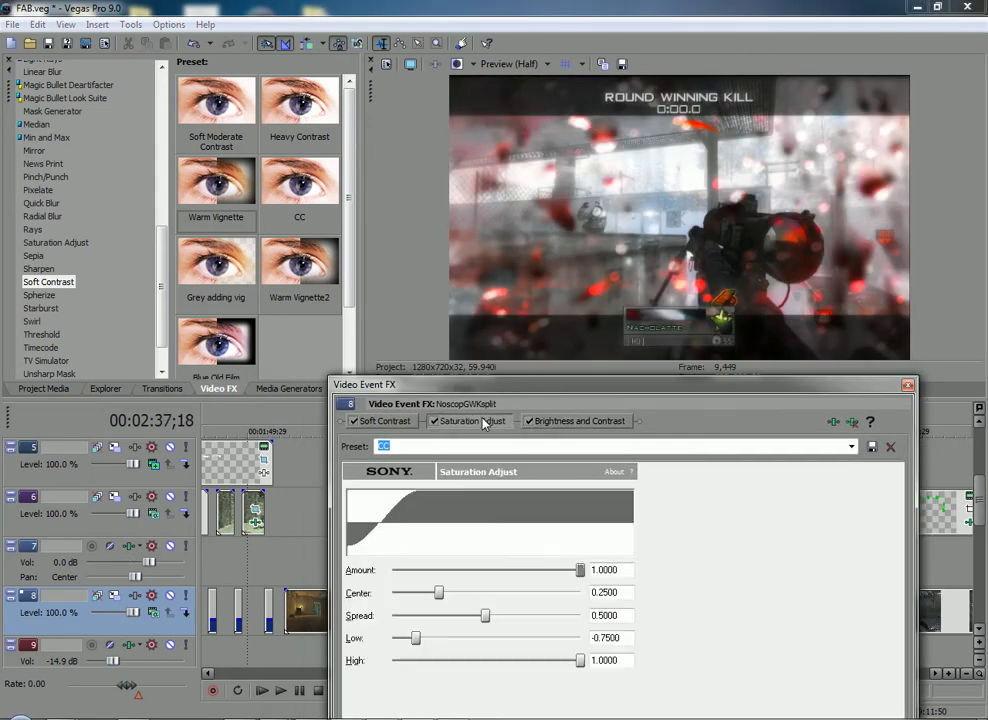
{"action": "left_click", "coordinate": [371, 419]}
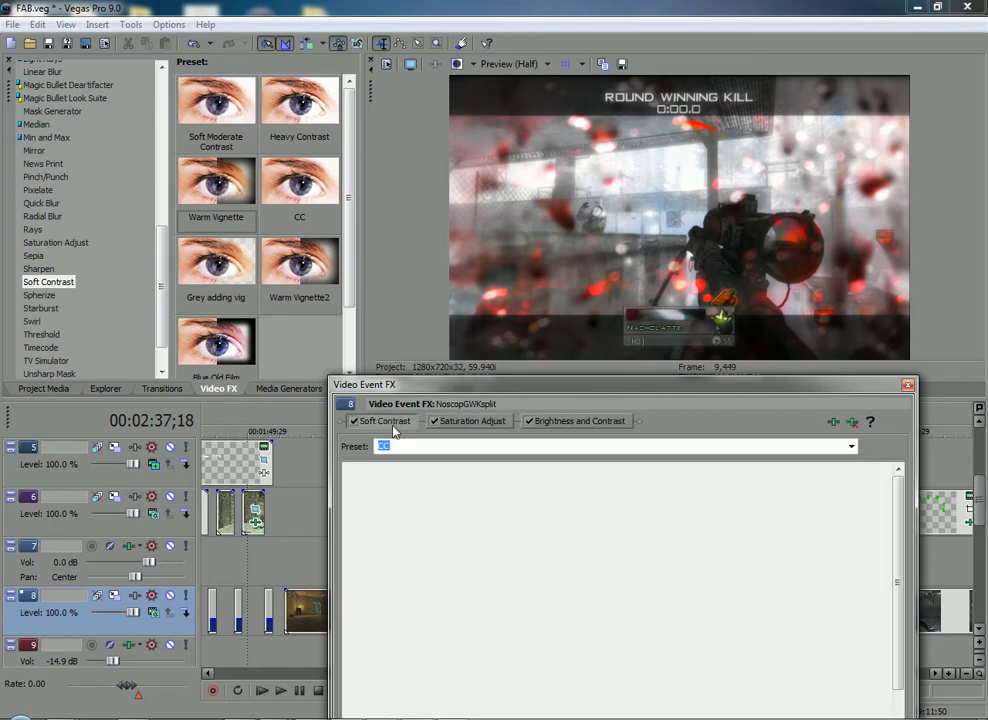
{"action": "left_click", "coordinate": [476, 421]}
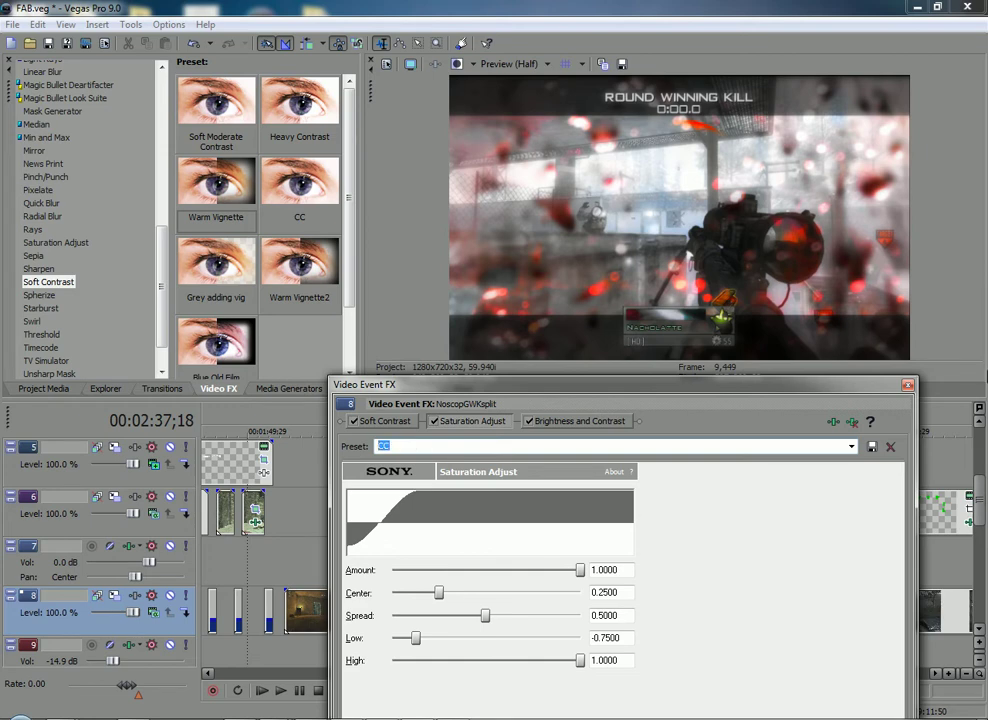
{"action": "type", "text": "ughgyuguh"}
{"action": "left_click", "coordinate": [570, 421]}
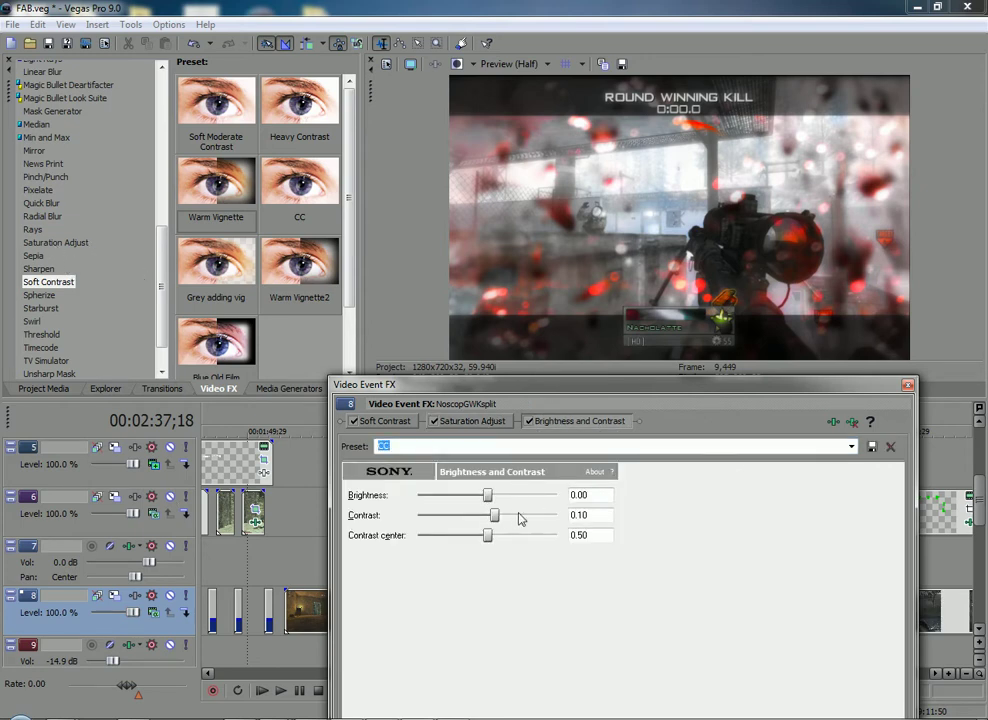
{"action": "left_click", "coordinate": [577, 516]}
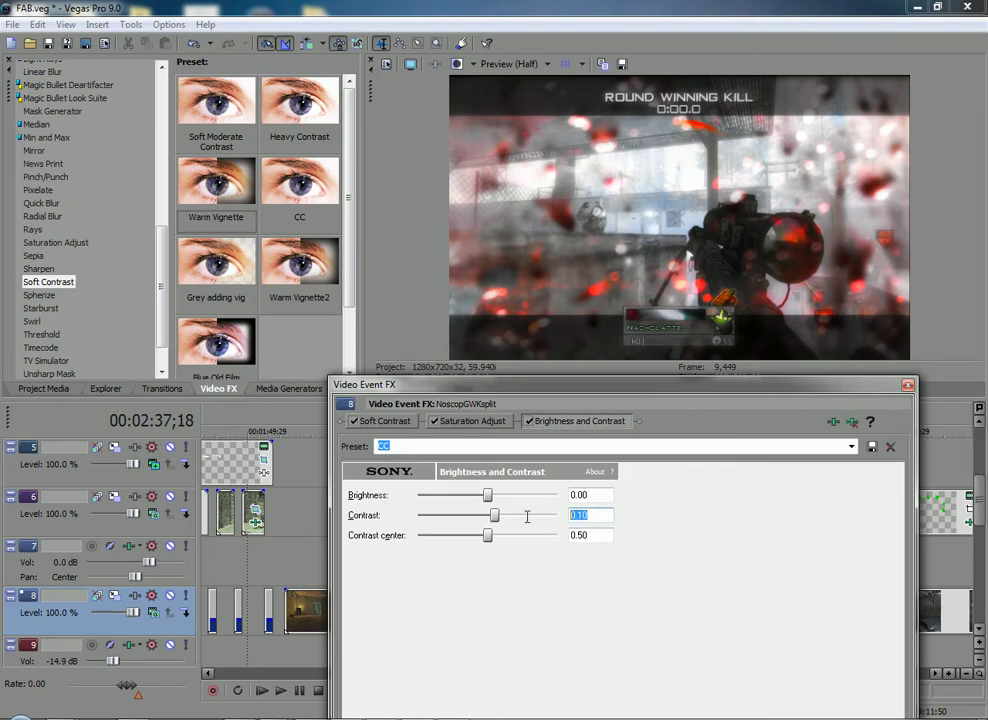
{"action": "left_click", "coordinate": [529, 421]}
- Review the NoscopGWKsplit clip's Soft Contrast blur vignette settings and close the effects window
{"action": "left_click", "coordinate": [384, 421]}
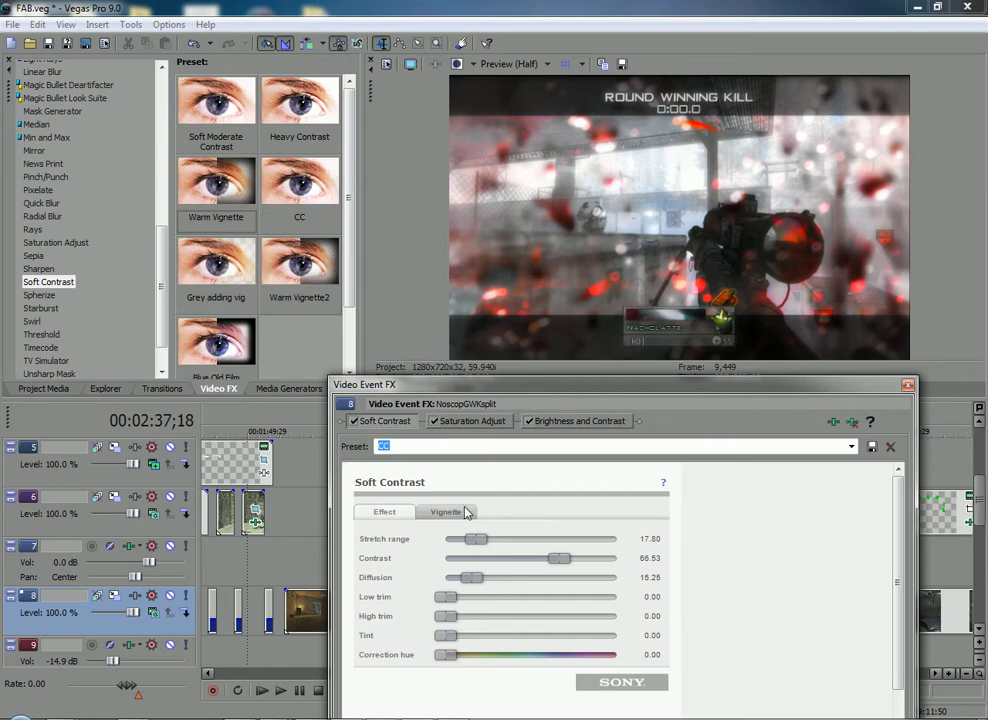
{"action": "left_click_drag", "start_coordinate": [497, 392], "coordinate": [485, 377]}
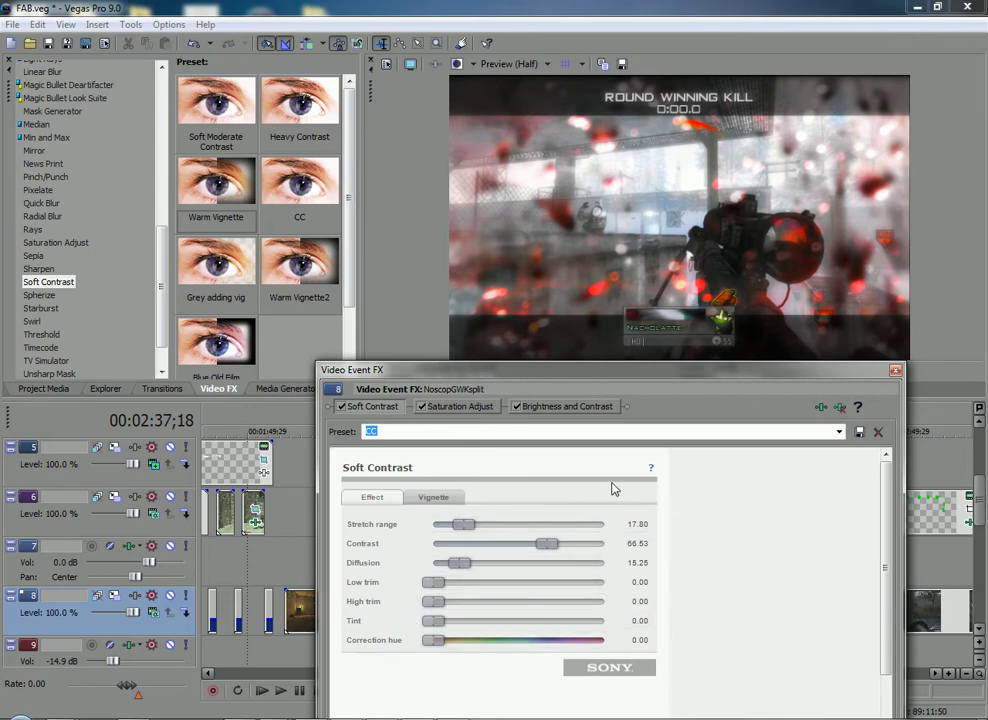
{"action": "left_click", "coordinate": [451, 497]}
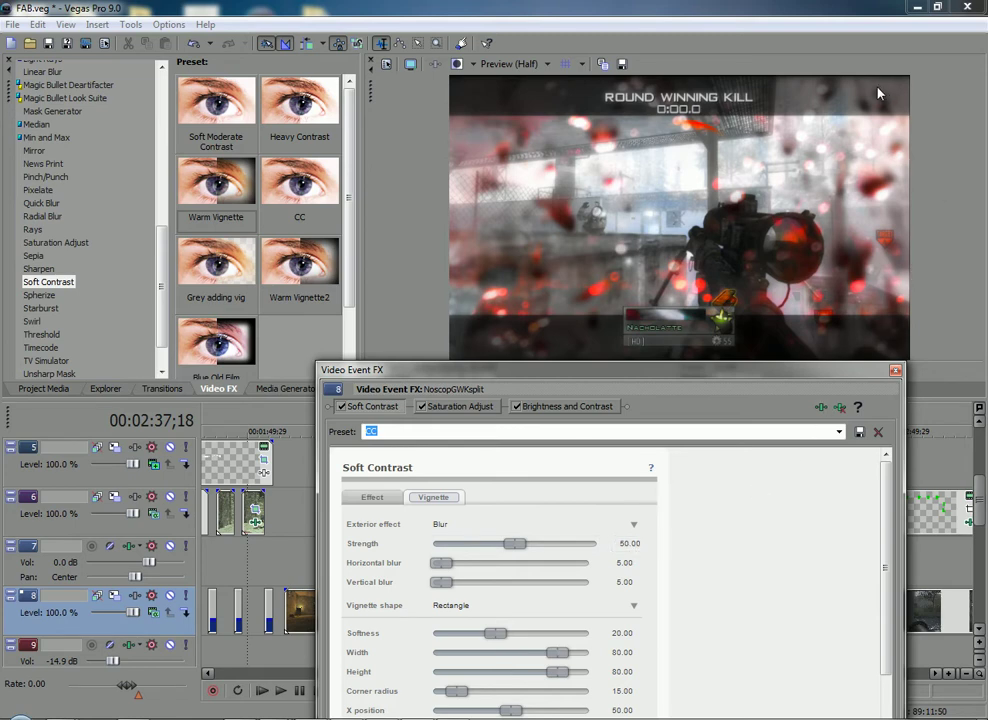
{"action": "left_click", "coordinate": [896, 372]}
- Move the playhead forward to the blue-tinted sniper clip at 00:04:15;09
{"action": "scroll", "coordinate": [700, 540], "scroll_direction": "down", "scroll_amount": 5}
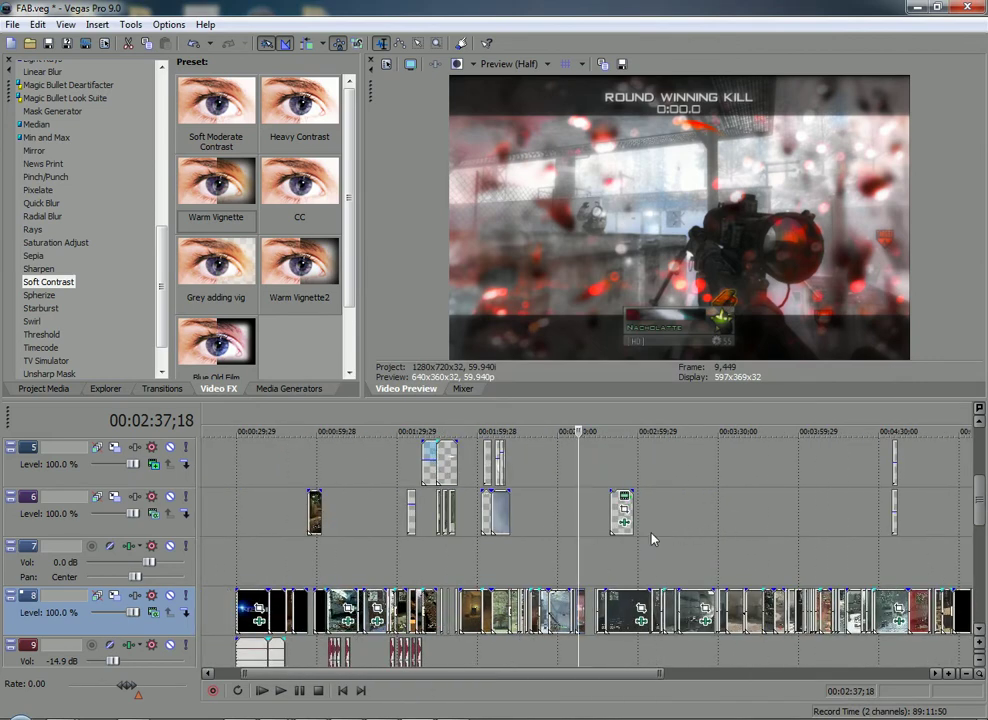
{"action": "left_click_drag", "start_coordinate": [578, 545], "coordinate": [808, 529]}
{"action": "scroll", "coordinate": [818, 602], "scroll_direction": "up", "scroll_amount": 6}
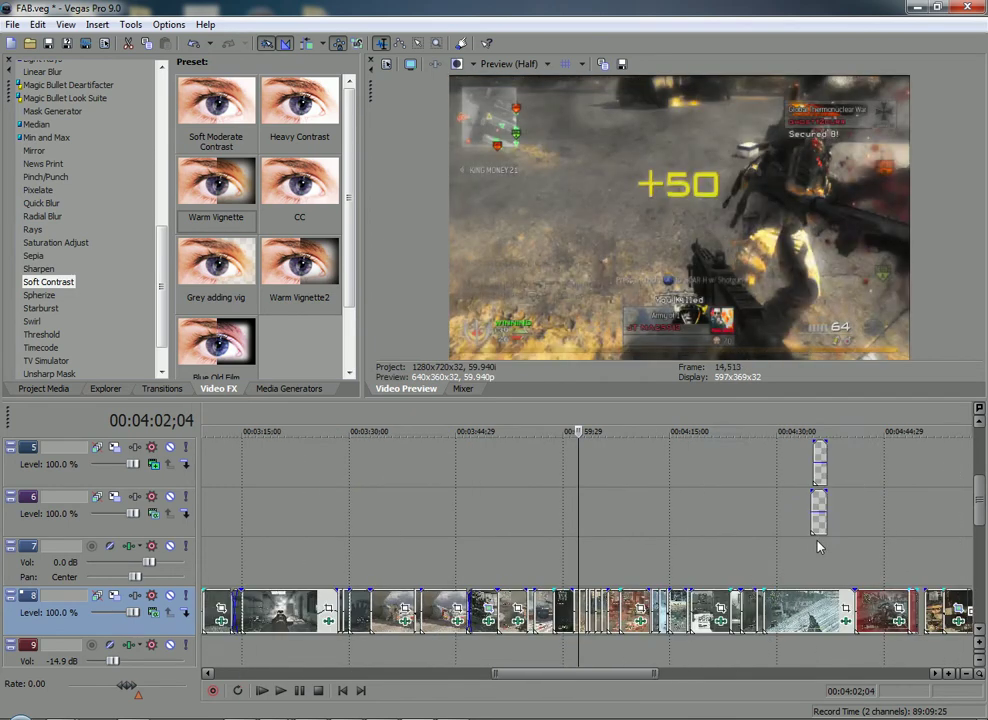
{"action": "left_click_drag", "start_coordinate": [582, 565], "coordinate": [623, 530]}
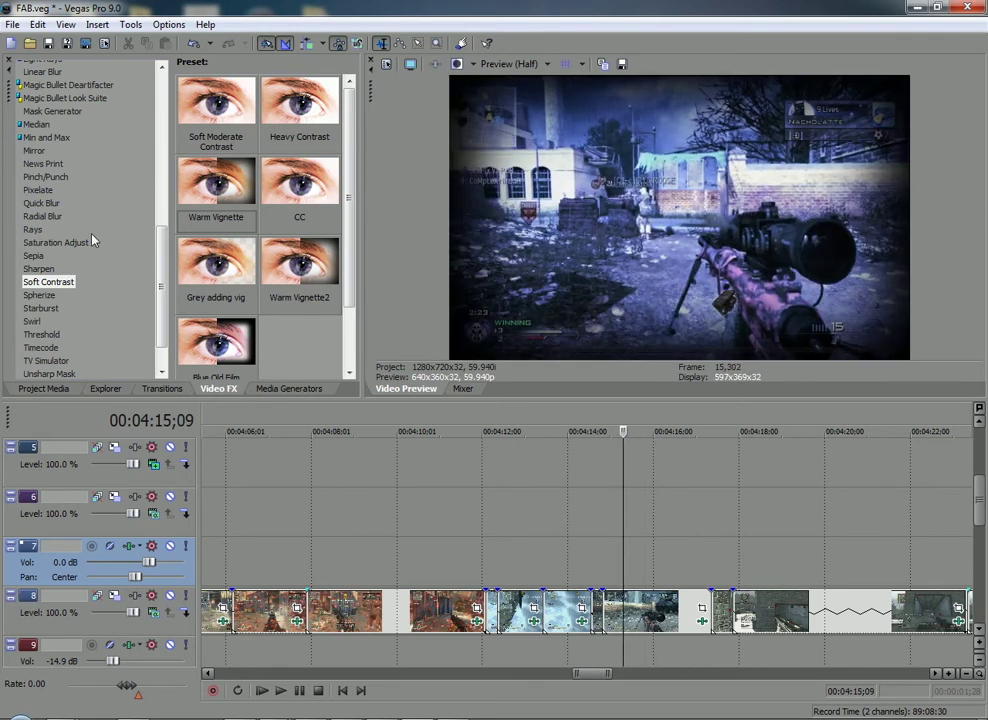
- Scroll the Video FX list and display the Color Corrector presets
{"action": "left_click_drag", "start_coordinate": [159, 265], "coordinate": [64, 103]}
{"action": "left_click", "coordinate": [72, 160]}
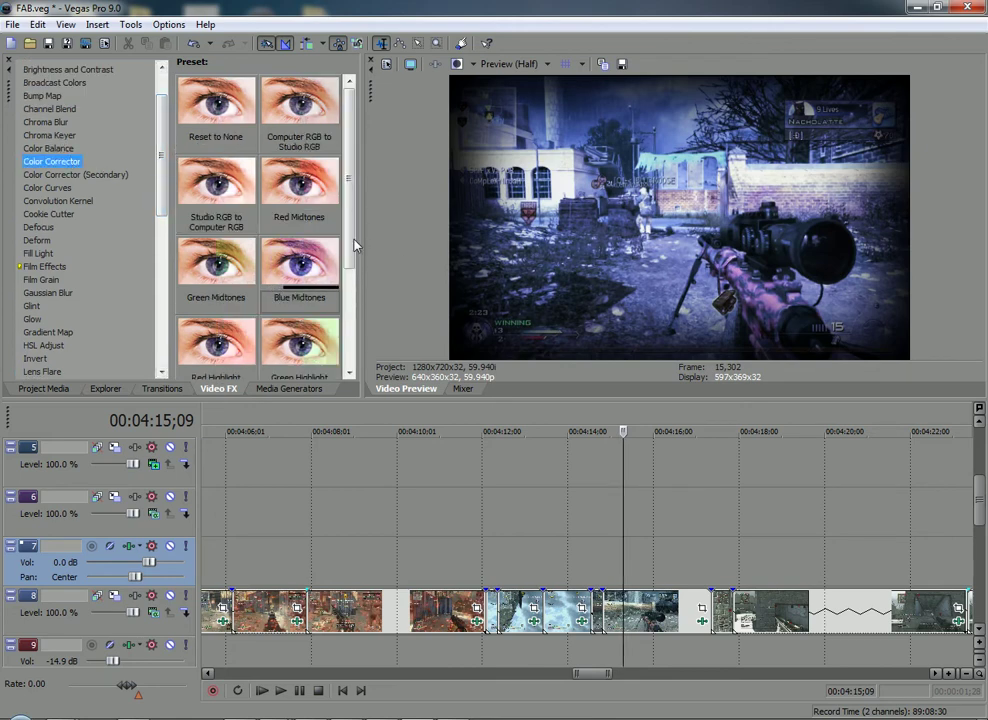
{"action": "scroll", "coordinate": [353, 245], "scroll_direction": "down", "scroll_amount": 1}
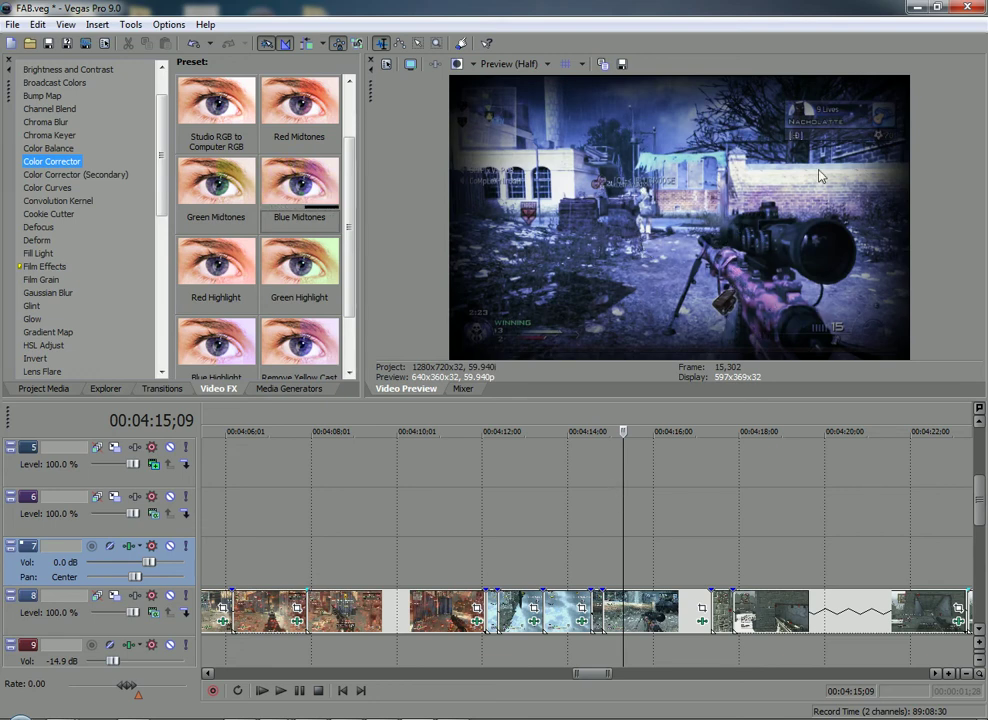
- Review the clip's Color Corrector and Soft Contrast settings in Video Event FX, then close it
{"action": "right_click", "coordinate": [679, 590]}
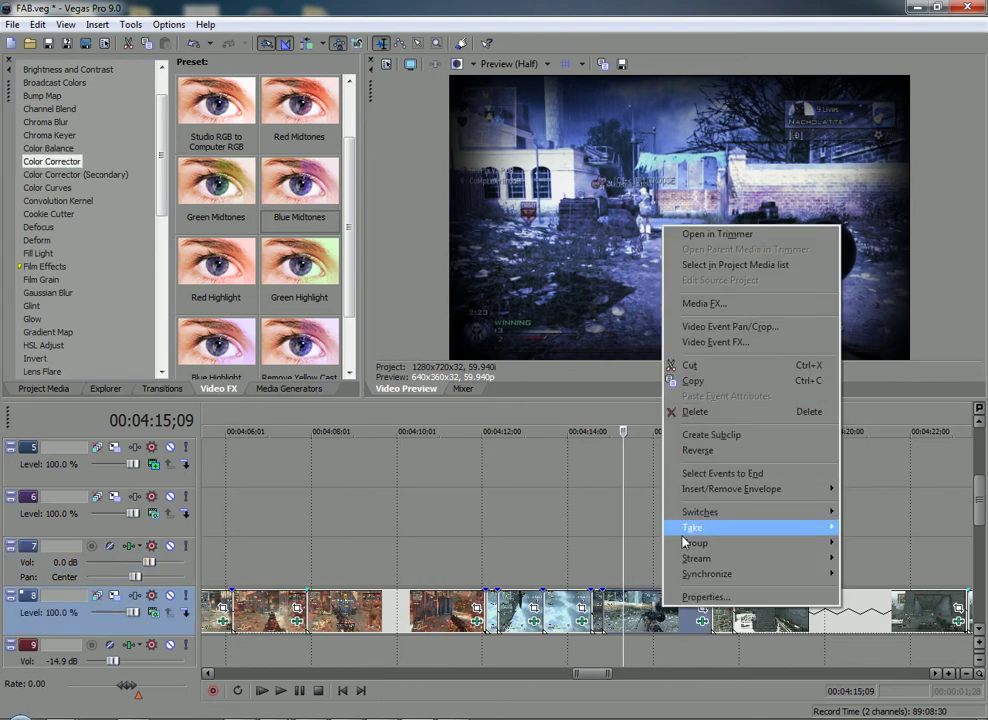
{"action": "left_click", "coordinate": [714, 343]}
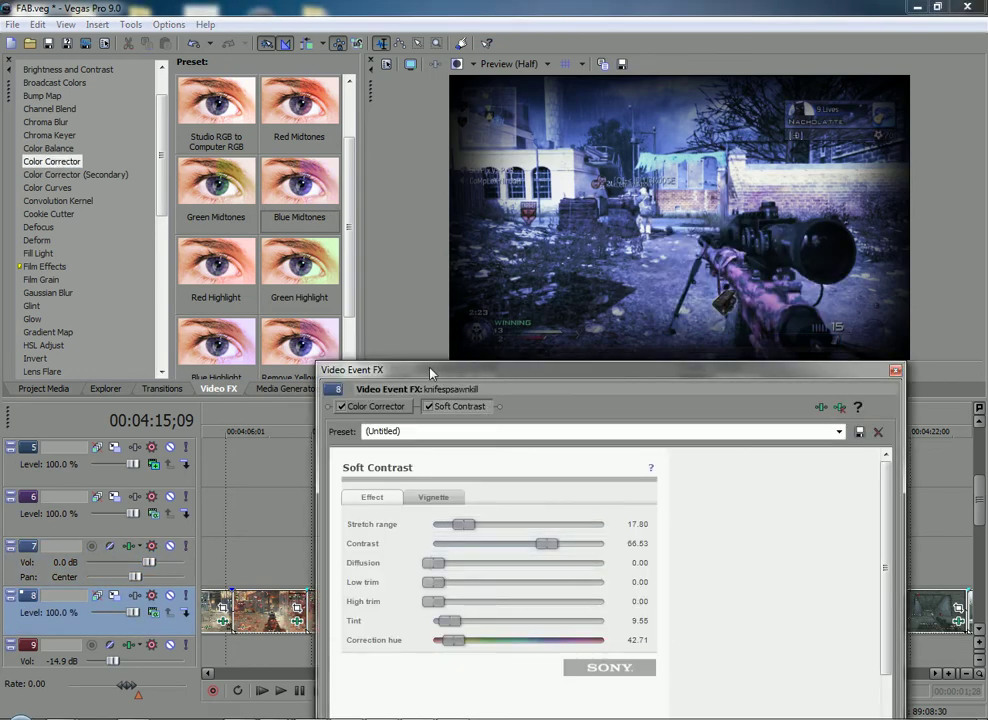
{"action": "left_click_drag", "start_coordinate": [431, 373], "coordinate": [435, 416]}
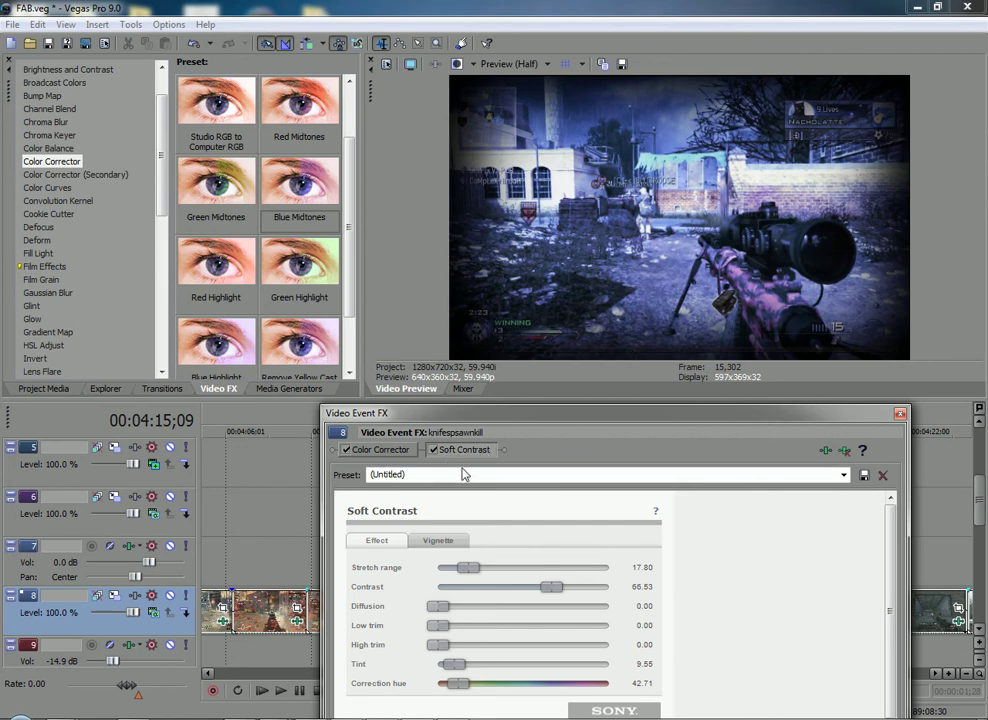
{"action": "left_click", "coordinate": [378, 450]}
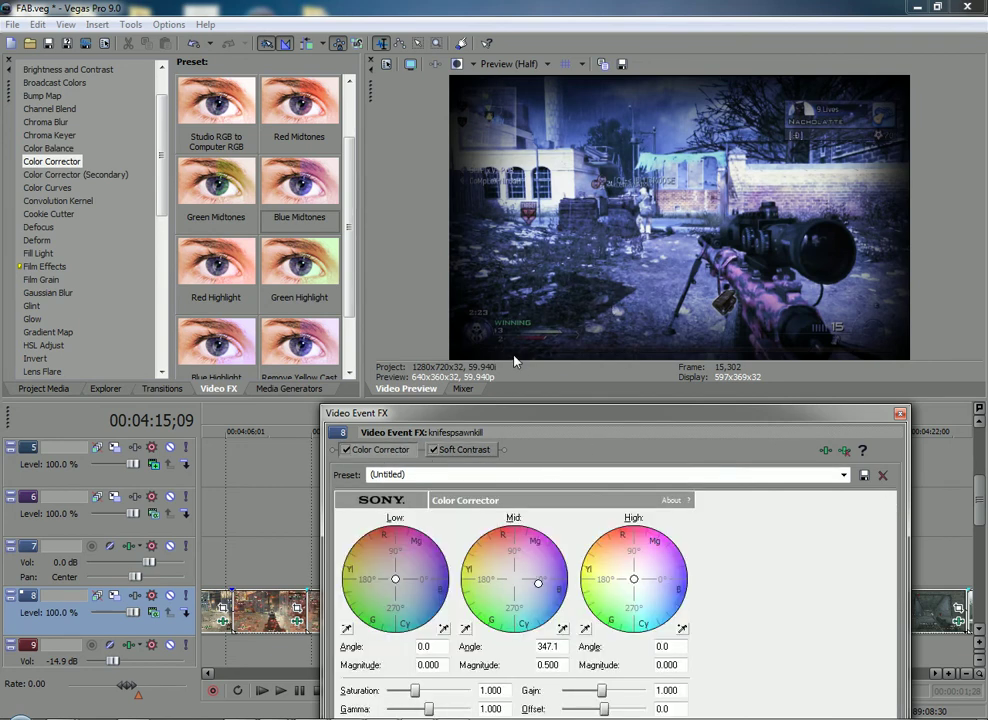
{"action": "left_click", "coordinate": [460, 451]}
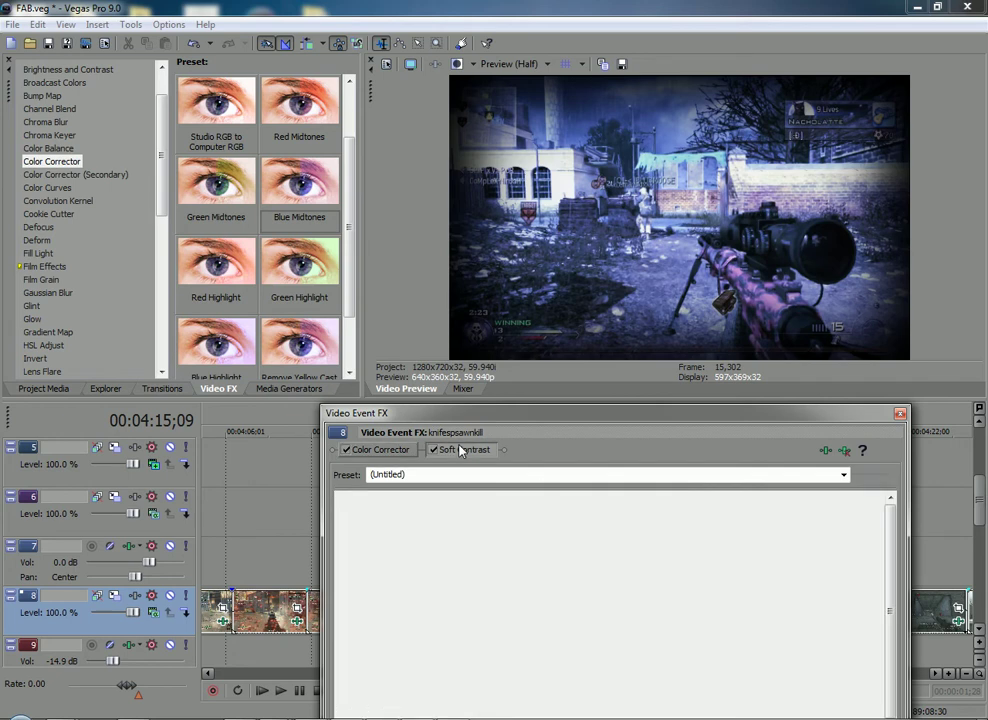
{"action": "left_click", "coordinate": [901, 422]}
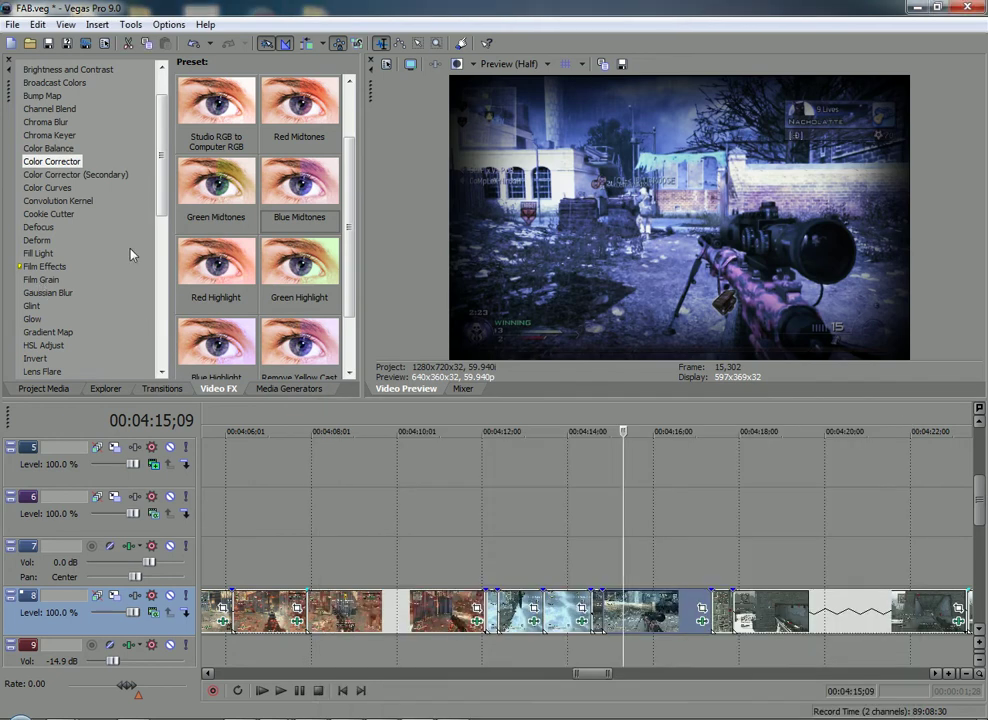
- Browse the Soft Contrast presets, then scroll the Color Corrector presets to Blue Midtones
{"action": "left_click_drag", "start_coordinate": [161, 150], "coordinate": [178, 390]}
{"action": "scroll", "coordinate": [91, 268], "scroll_direction": "up", "scroll_amount": 2}
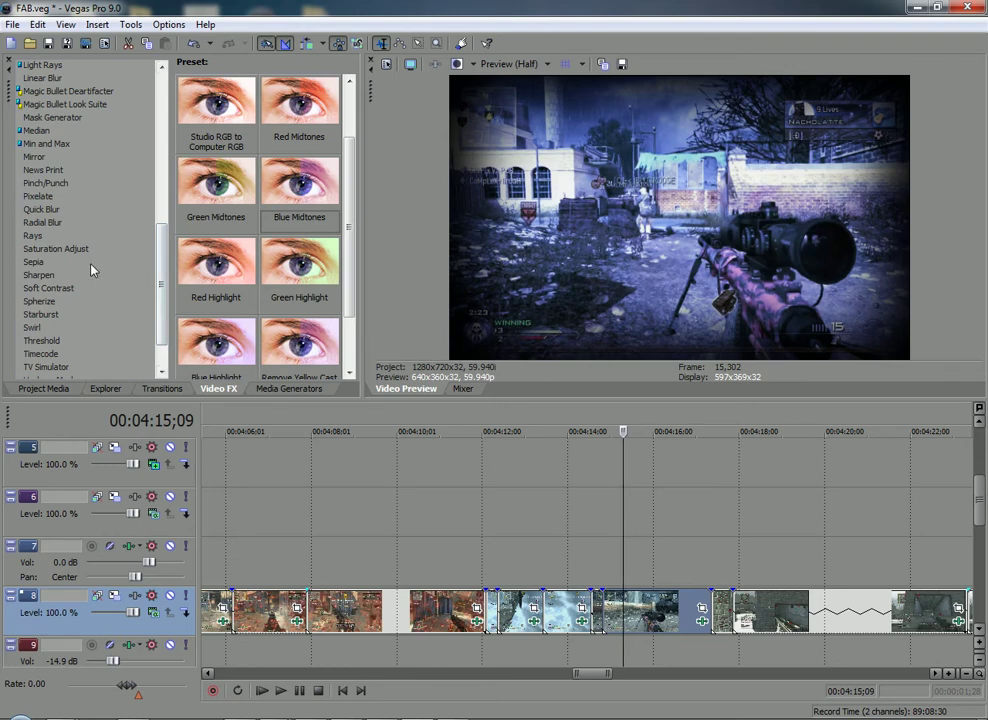
{"action": "left_click", "coordinate": [40, 288]}
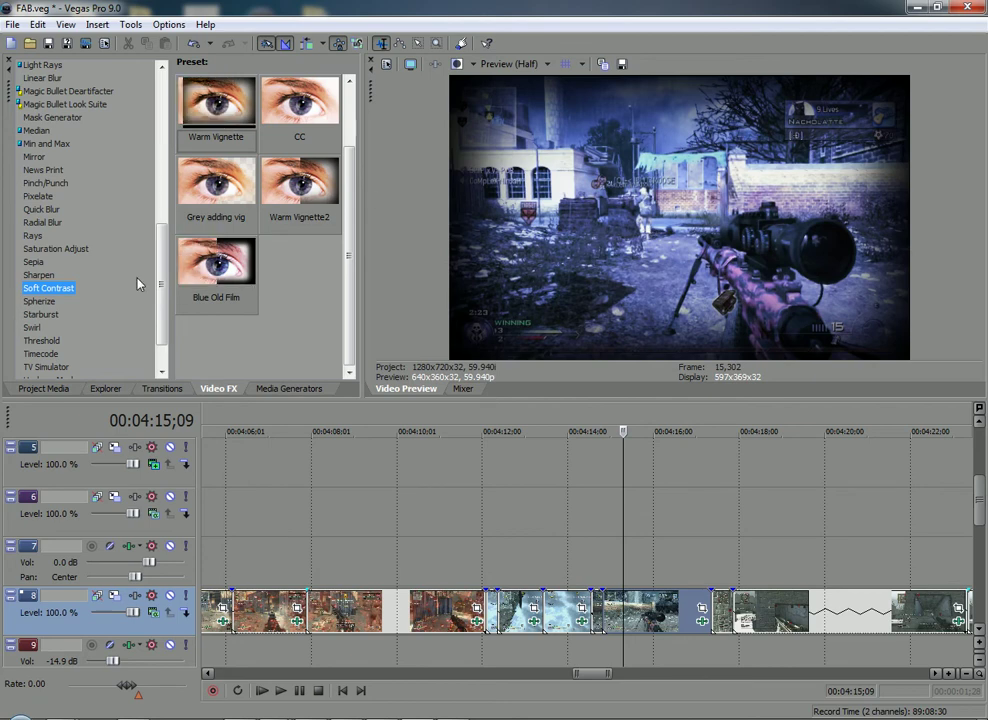
{"action": "left_click_drag", "start_coordinate": [161, 262], "coordinate": [57, 106]}
{"action": "left_click", "coordinate": [52, 133]}
{"action": "scroll", "coordinate": [250, 180], "scroll_direction": "down", "scroll_amount": 1}
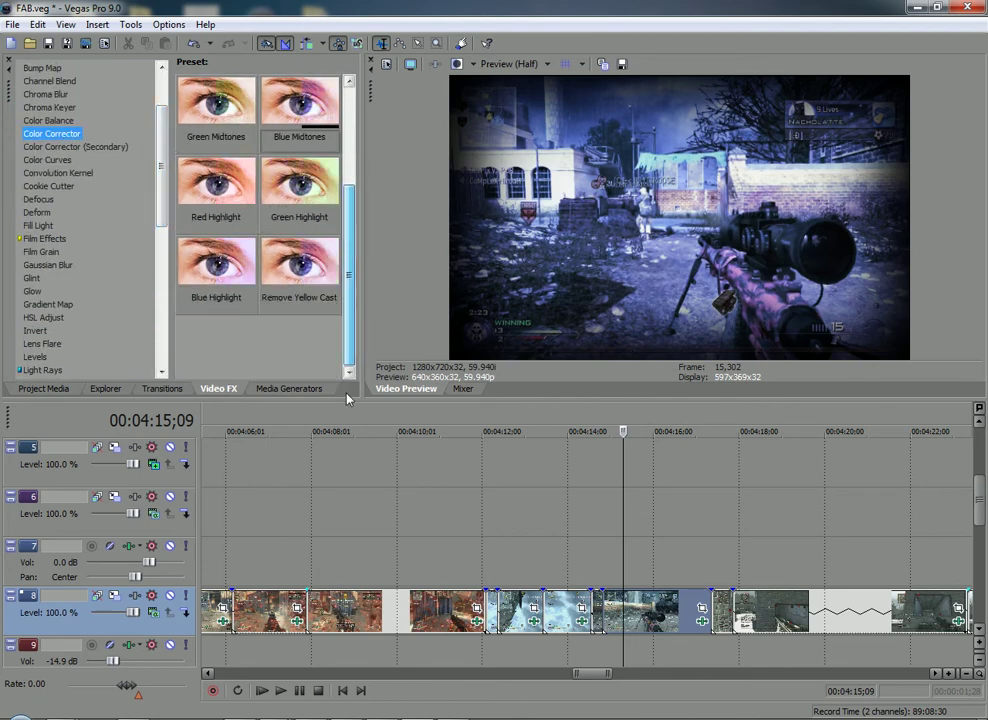
- Check the sniper clip's existing Color Corrector settings in its effects chain
{"action": "right_click", "coordinate": [639, 615]}
{"action": "left_click", "coordinate": [670, 348]}
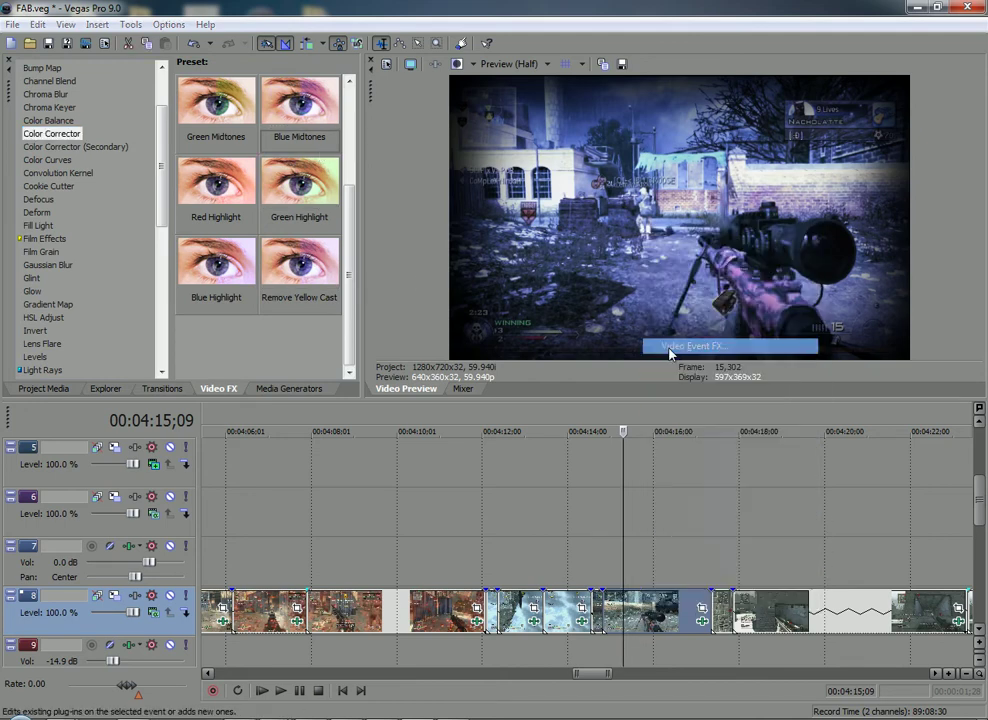
{"action": "left_click", "coordinate": [399, 451]}
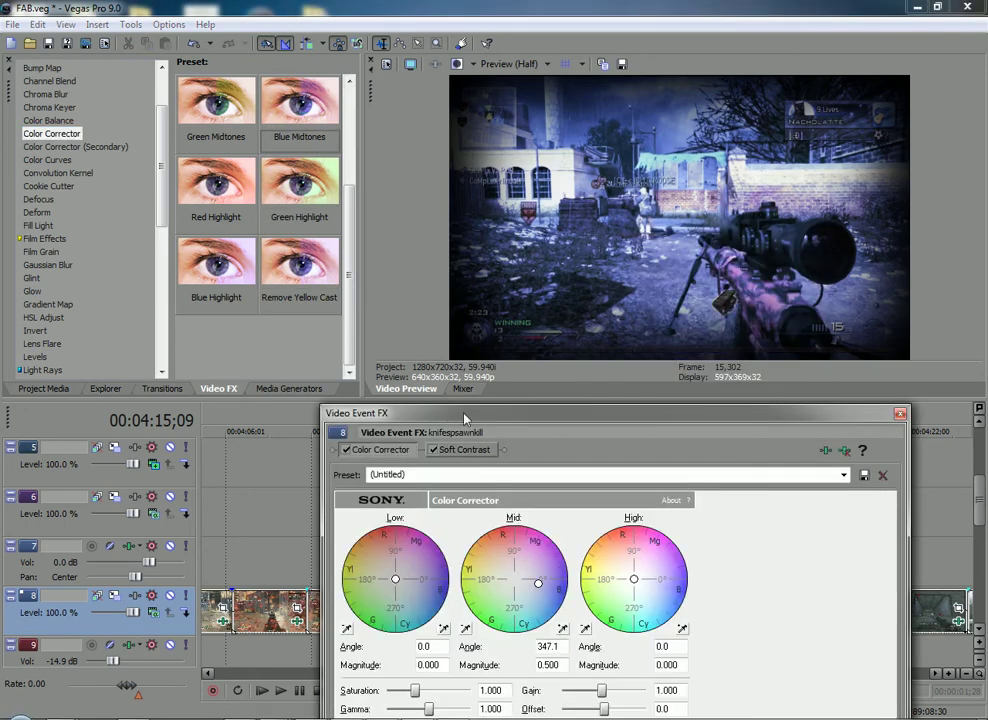
{"action": "left_click_drag", "start_coordinate": [464, 418], "coordinate": [436, 298]}
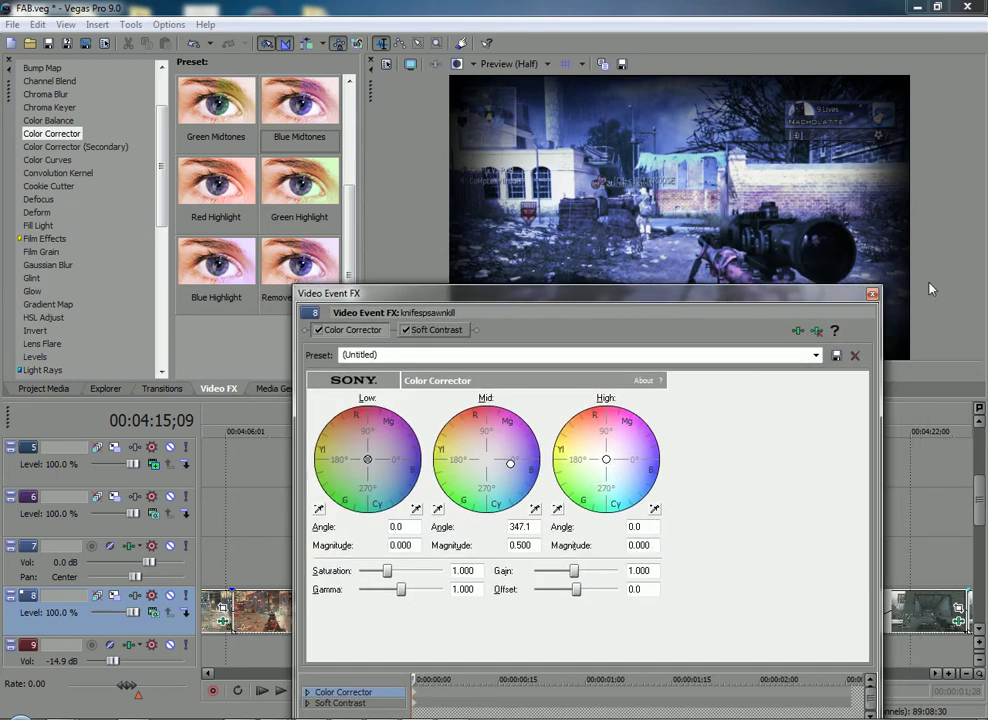
{"action": "left_click", "coordinate": [871, 295]}
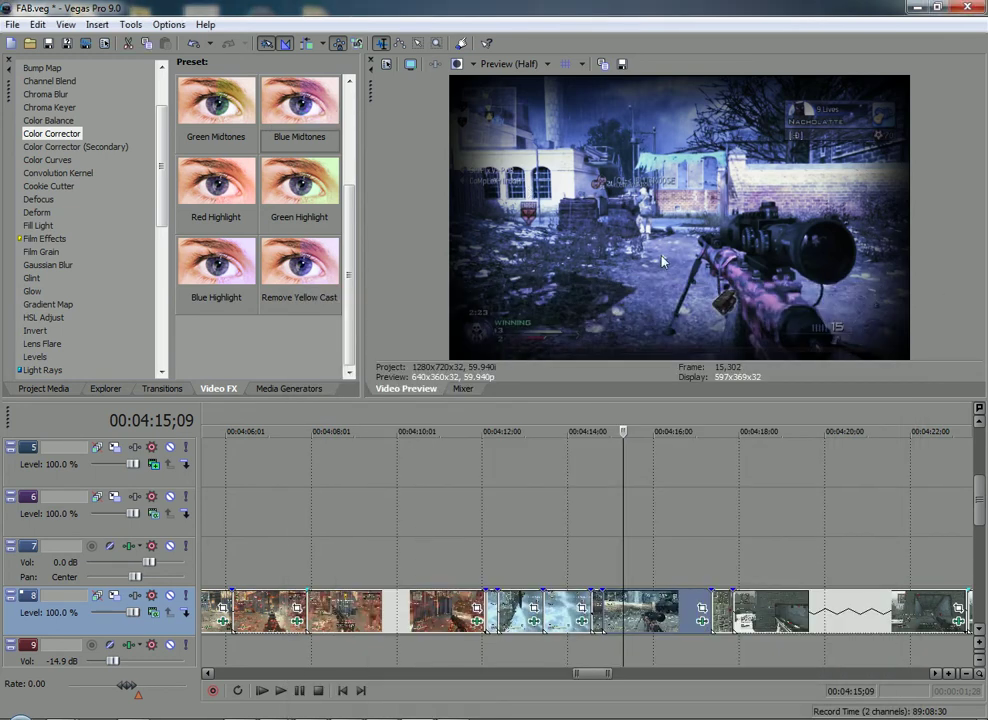
- Apply the Blue Midtones preset to the clip and remove the original Color Corrector
{"action": "left_click_drag", "start_coordinate": [300, 102], "coordinate": [602, 624]}
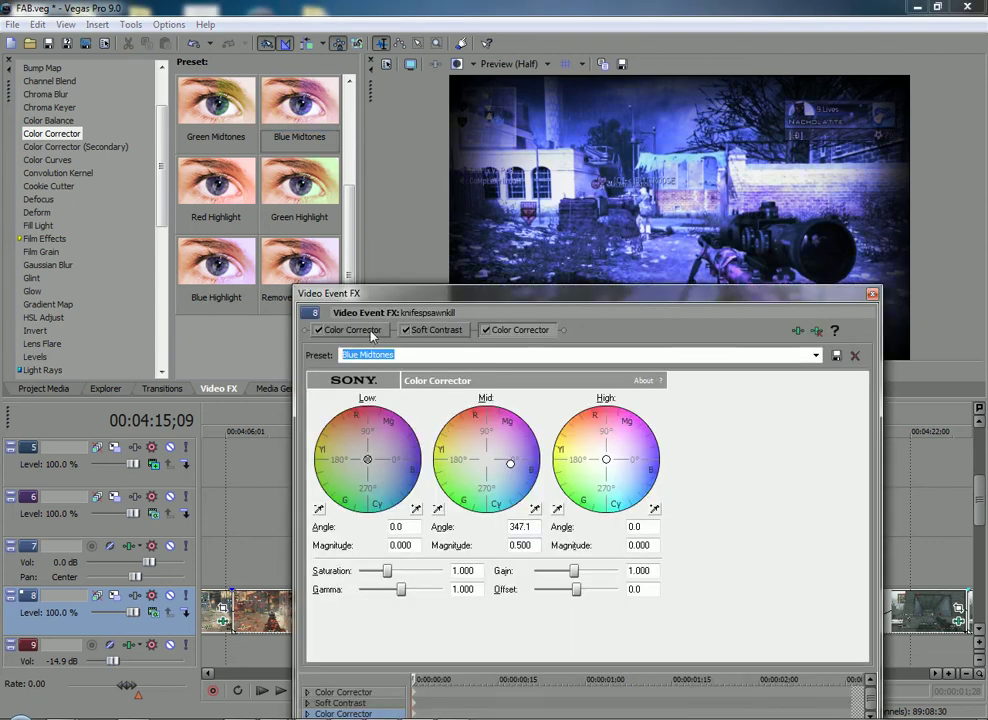
{"action": "right_click", "coordinate": [345, 329]}
{"action": "left_click", "coordinate": [405, 334]}
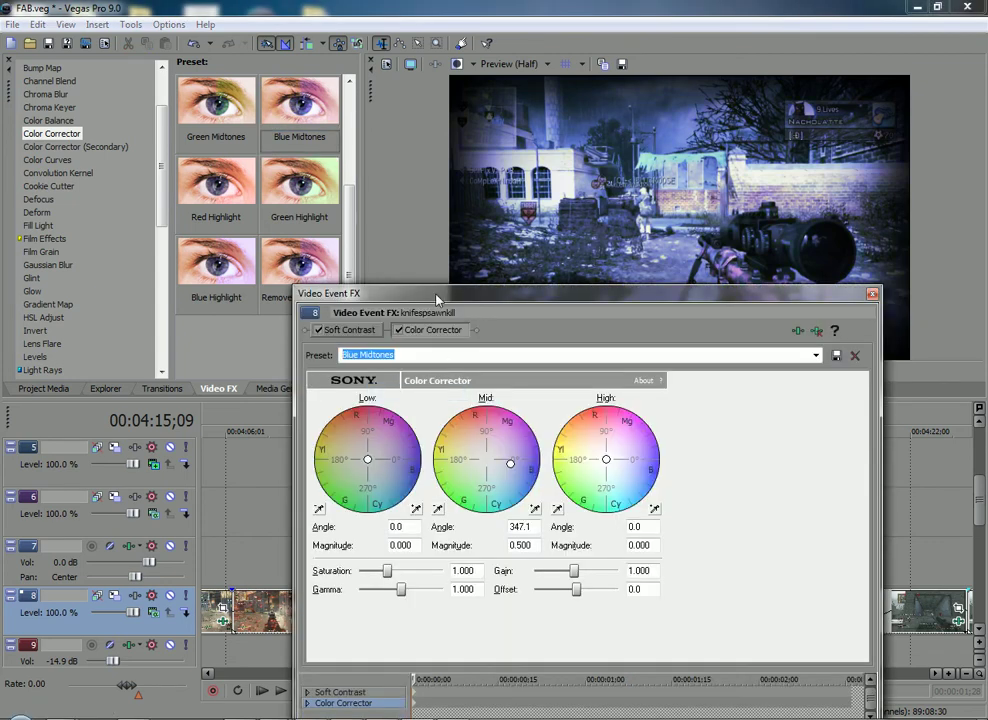
{"action": "left_click_drag", "start_coordinate": [440, 297], "coordinate": [457, 463]}
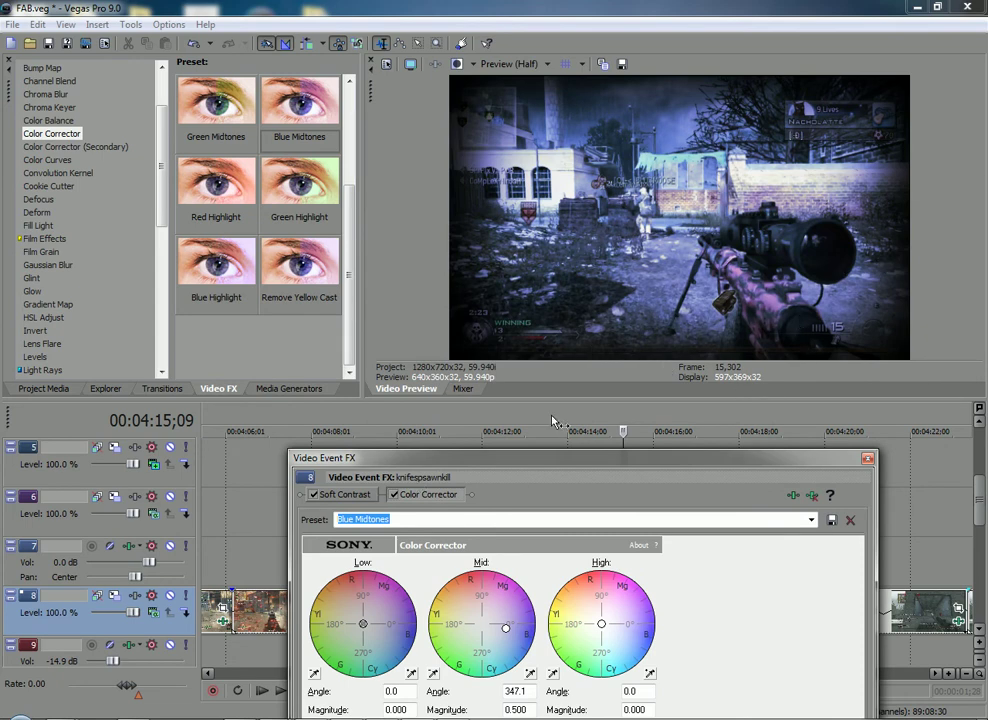
- Close the effects window and scrub from 00:04:19;15 back to about 3:23
{"action": "left_click", "coordinate": [866, 460]}
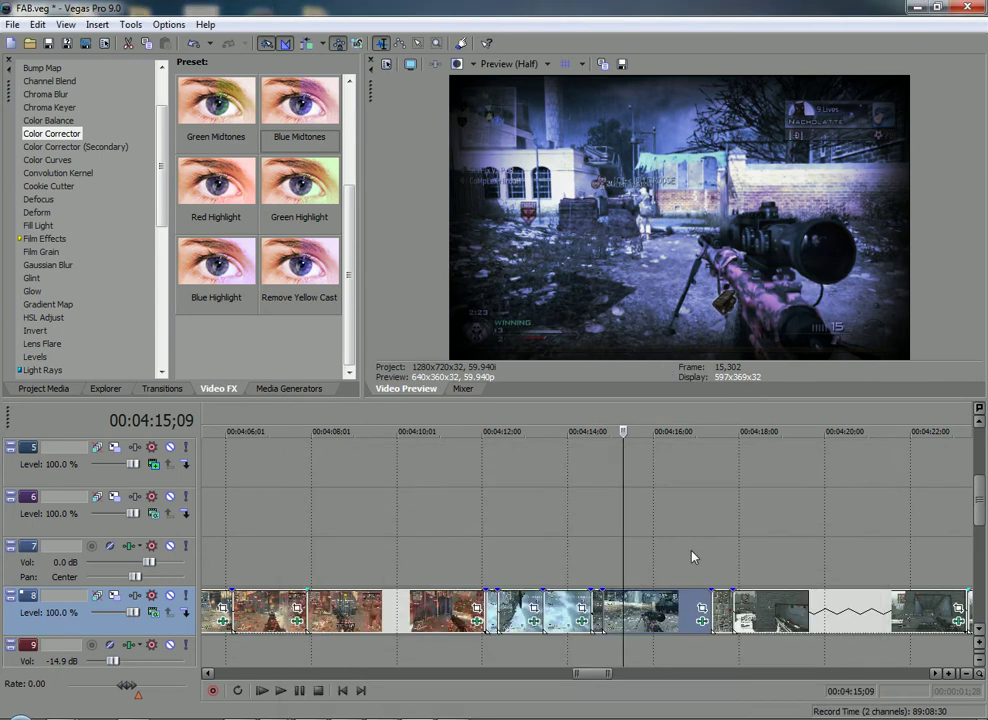
{"action": "scroll", "coordinate": [650, 550], "scroll_direction": "down", "scroll_amount": 8}
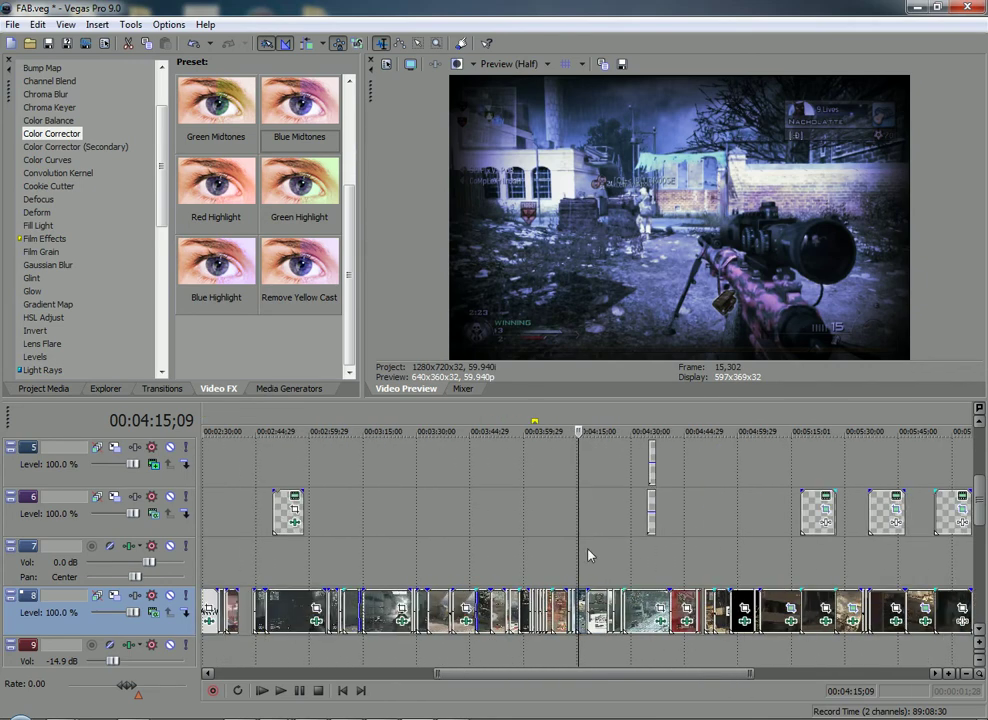
{"action": "left_click_drag", "start_coordinate": [589, 556], "coordinate": [594, 552]}
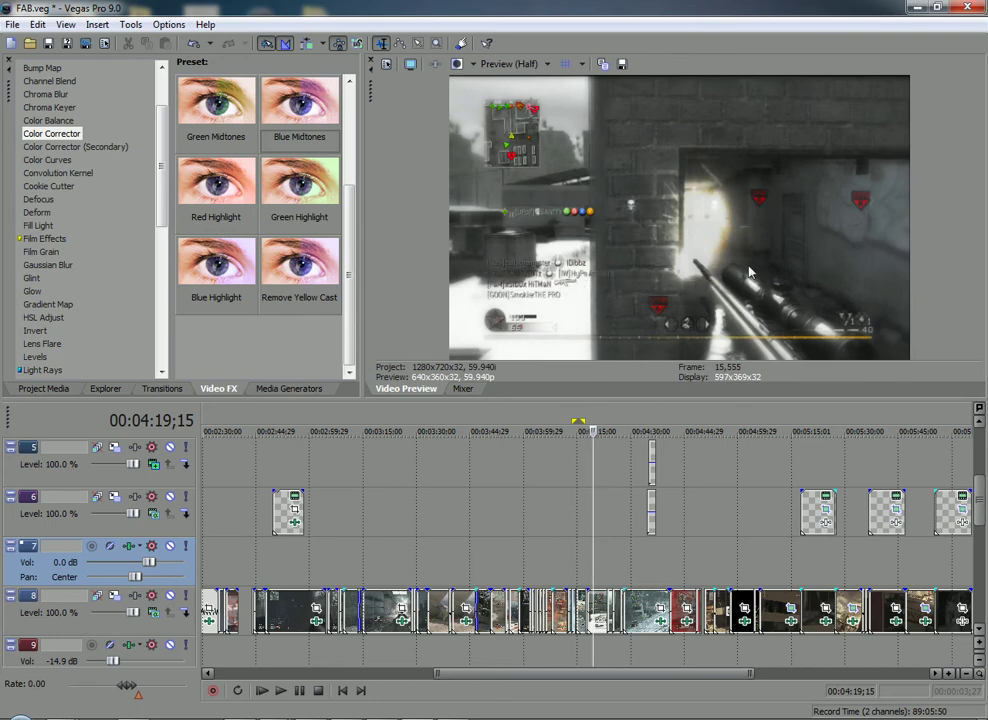
{"action": "scroll", "coordinate": [409, 580], "scroll_direction": "down", "scroll_amount": 6}
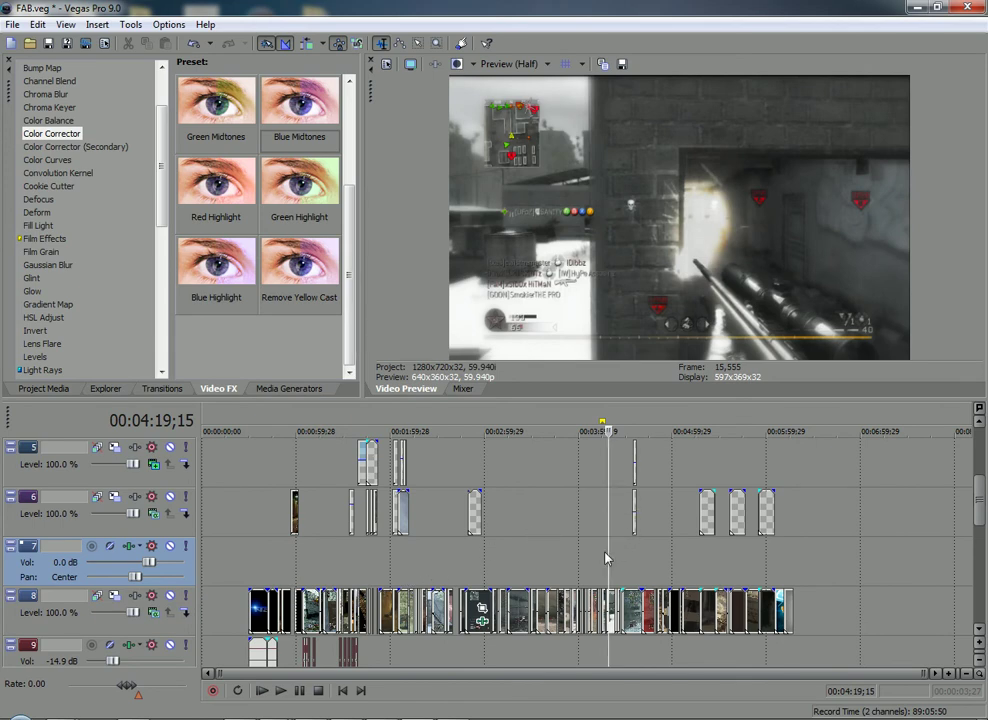
{"action": "left_click_drag", "start_coordinate": [606, 557], "coordinate": [581, 556]}
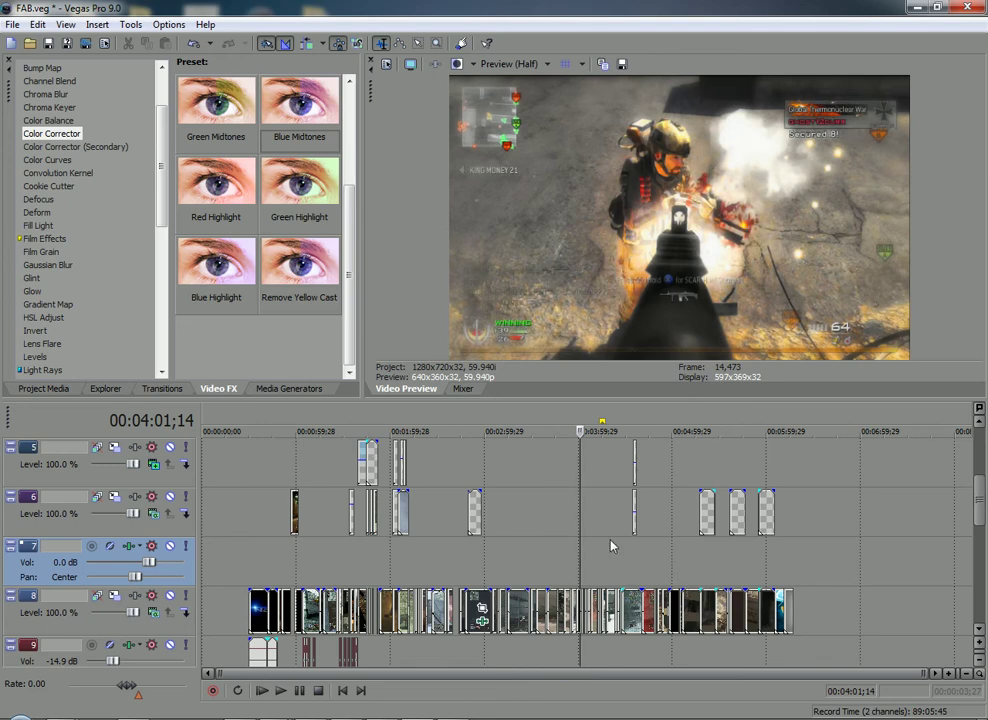
- Step the playhead back through clips via 00:02:58;08 to 00:02:12;19
{"action": "left_click", "coordinate": [563, 547]}
{"action": "left_click", "coordinate": [452, 550]}
{"action": "left_click", "coordinate": [456, 550]}
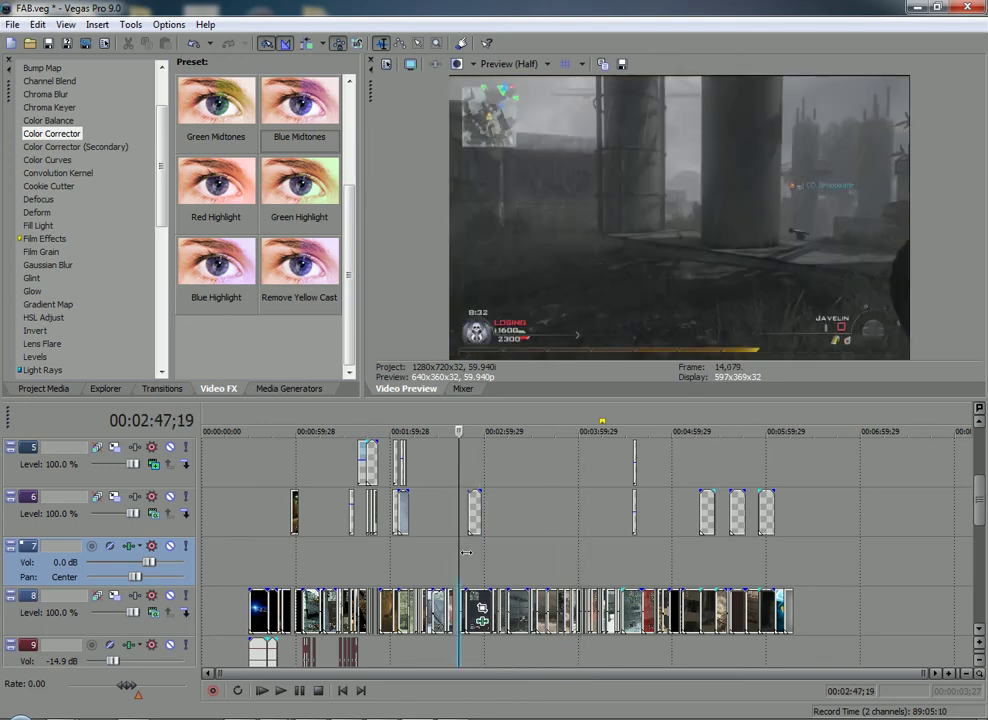
{"action": "left_click", "coordinate": [470, 550]}
{"action": "left_click", "coordinate": [481, 550]}
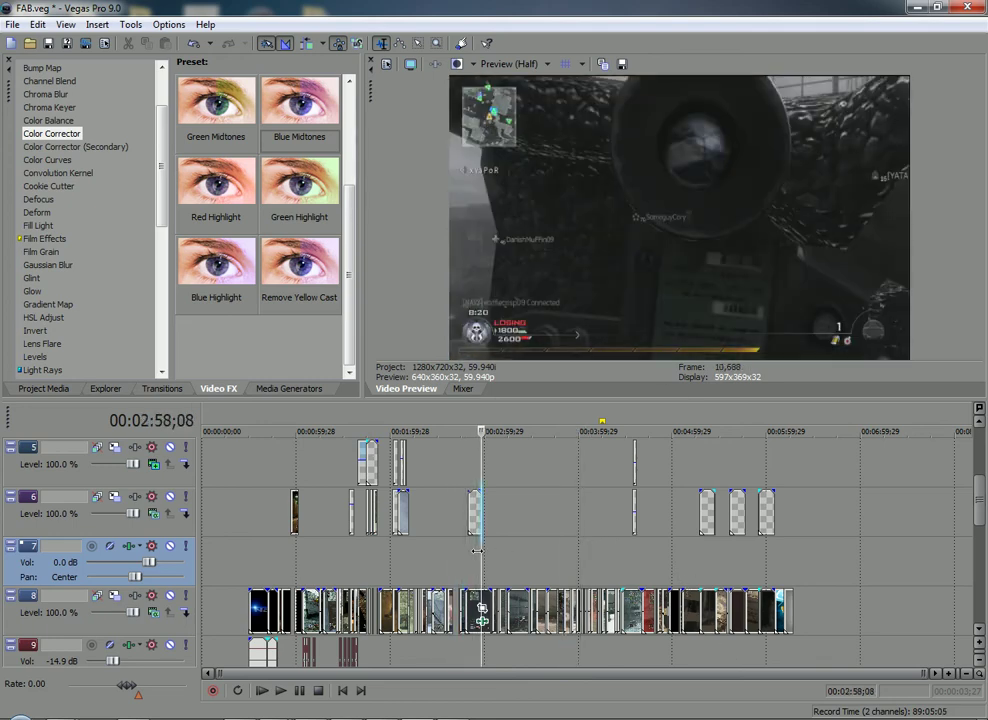
{"action": "left_click", "coordinate": [474, 551]}
{"action": "left_click_drag", "start_coordinate": [473, 551], "coordinate": [225, 570]}
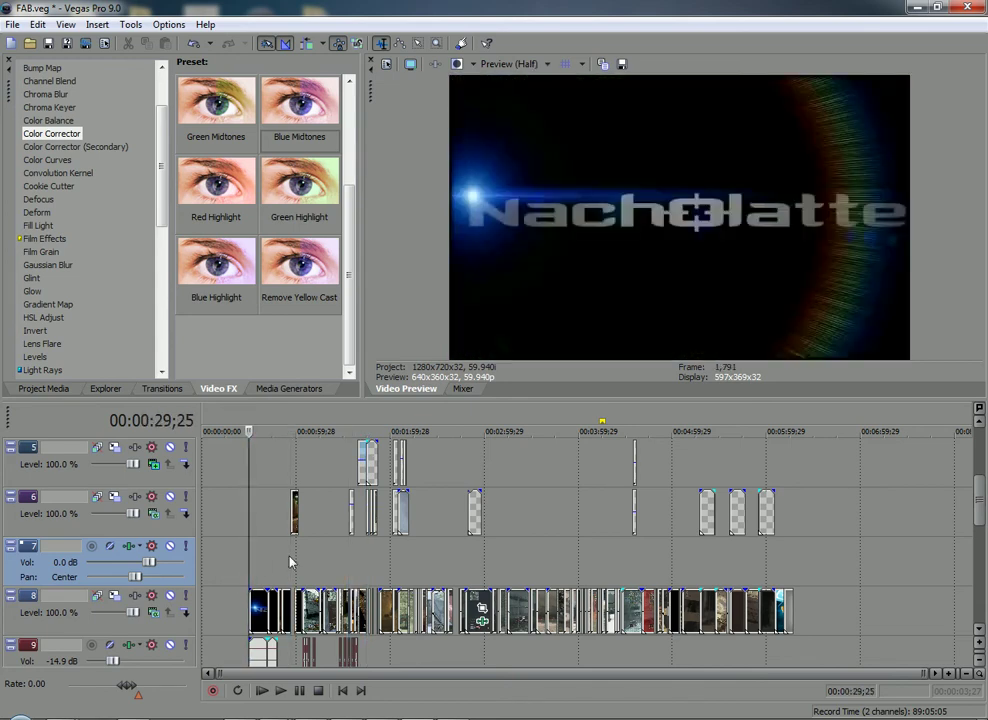
{"action": "left_click_drag", "start_coordinate": [163, 165], "coordinate": [170, 133]}
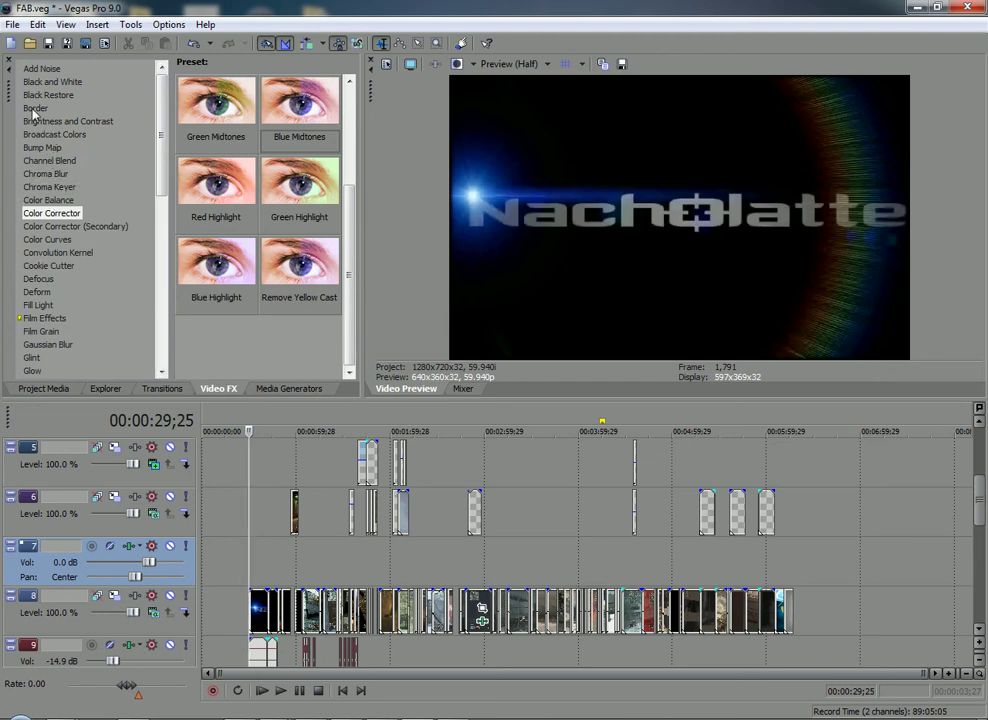
- Apply the Color Curves CC Brighten preset to the Quadspray clip
{"action": "left_click", "coordinate": [73, 241]}
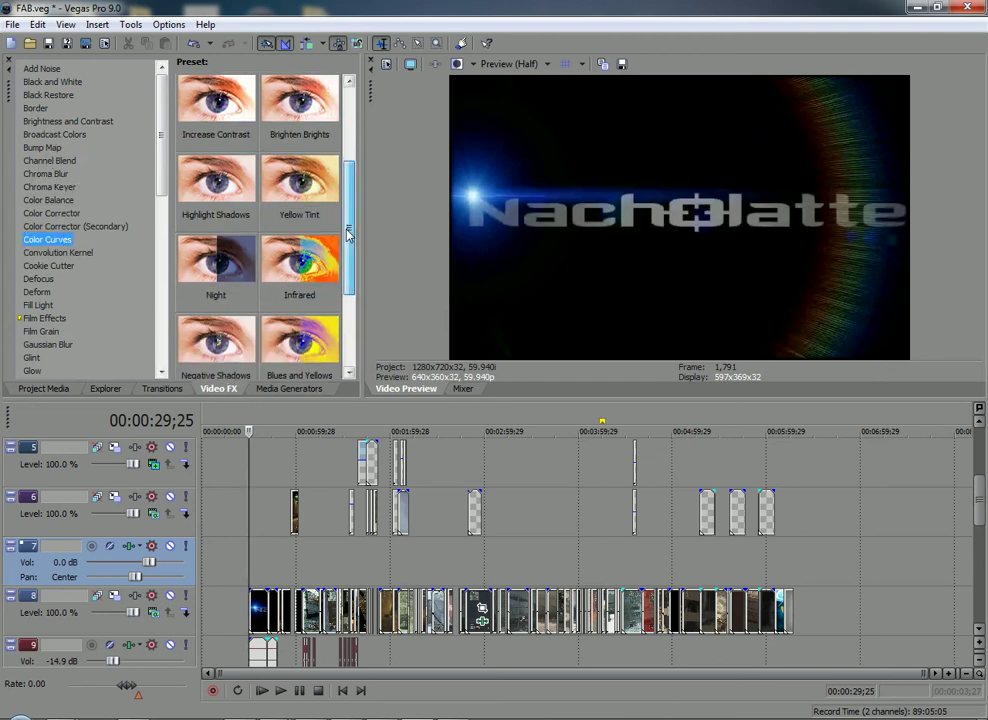
{"action": "scroll", "coordinate": [215, 300], "scroll_direction": "down", "scroll_amount": 2}
{"action": "left_click_drag", "start_coordinate": [205, 270], "coordinate": [315, 535]}
{"action": "left_click", "coordinate": [419, 540]}
{"action": "left_click", "coordinate": [518, 540]}
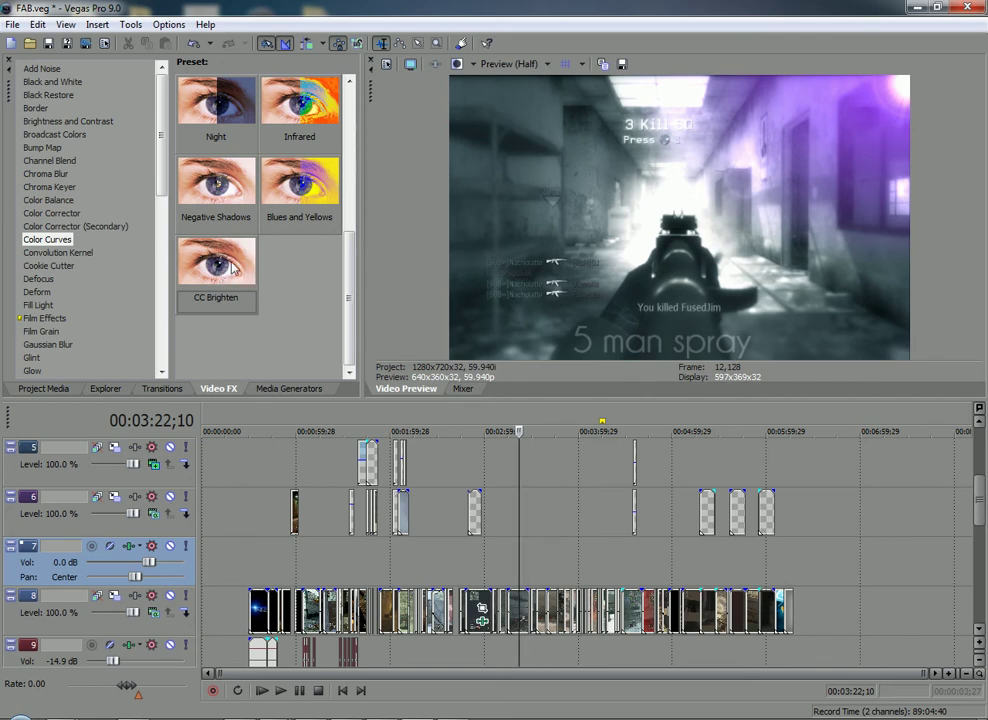
{"action": "left_click_drag", "start_coordinate": [216, 265], "coordinate": [515, 613]}
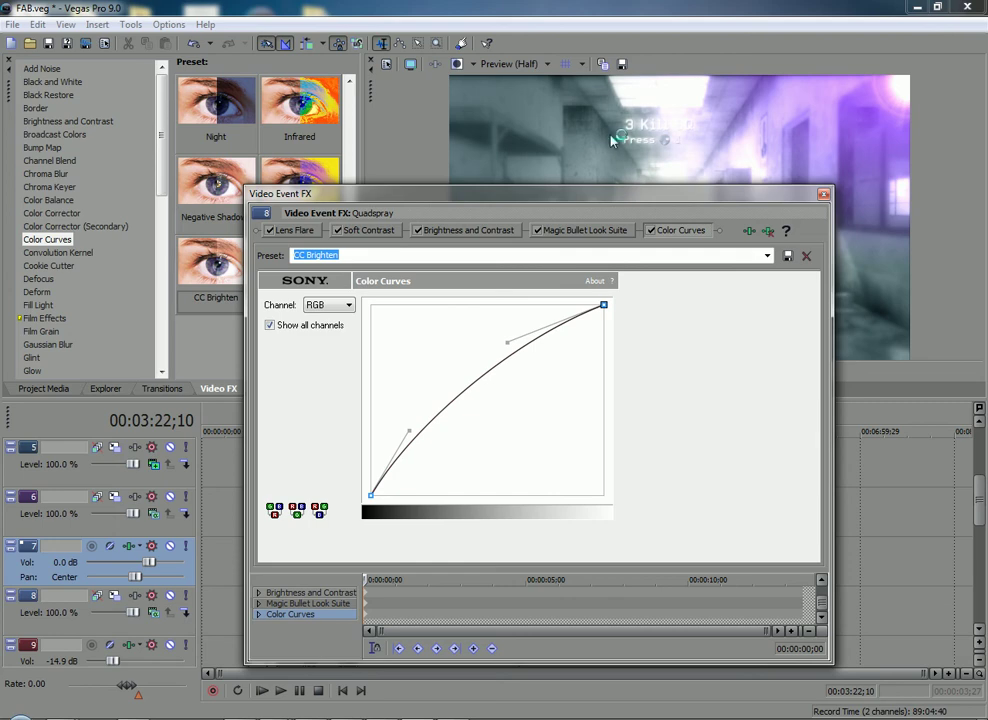
- Toggle Color Curves off and on to compare, then remove it from the chain
{"action": "left_click_drag", "start_coordinate": [598, 199], "coordinate": [596, 398]}
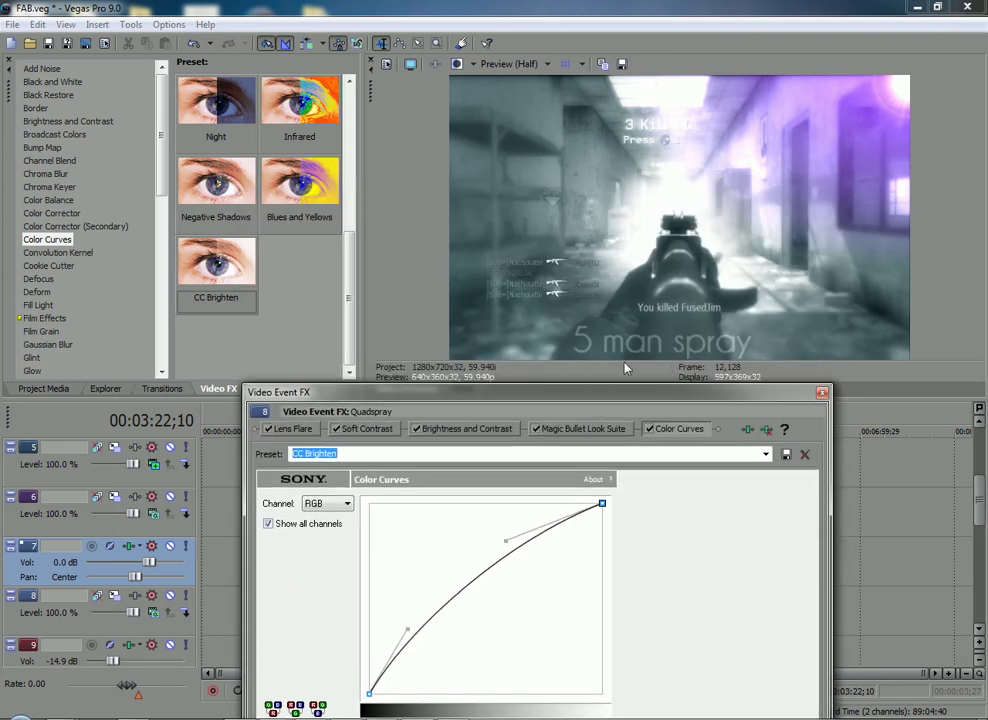
{"action": "left_click", "coordinate": [650, 429]}
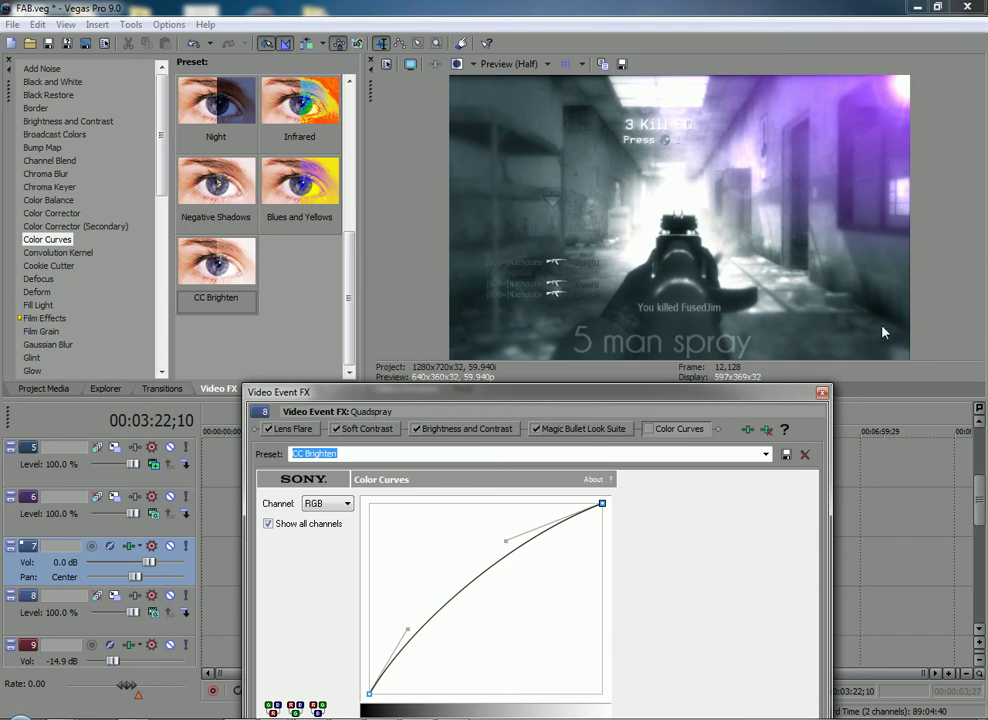
{"action": "left_click", "coordinate": [650, 429]}
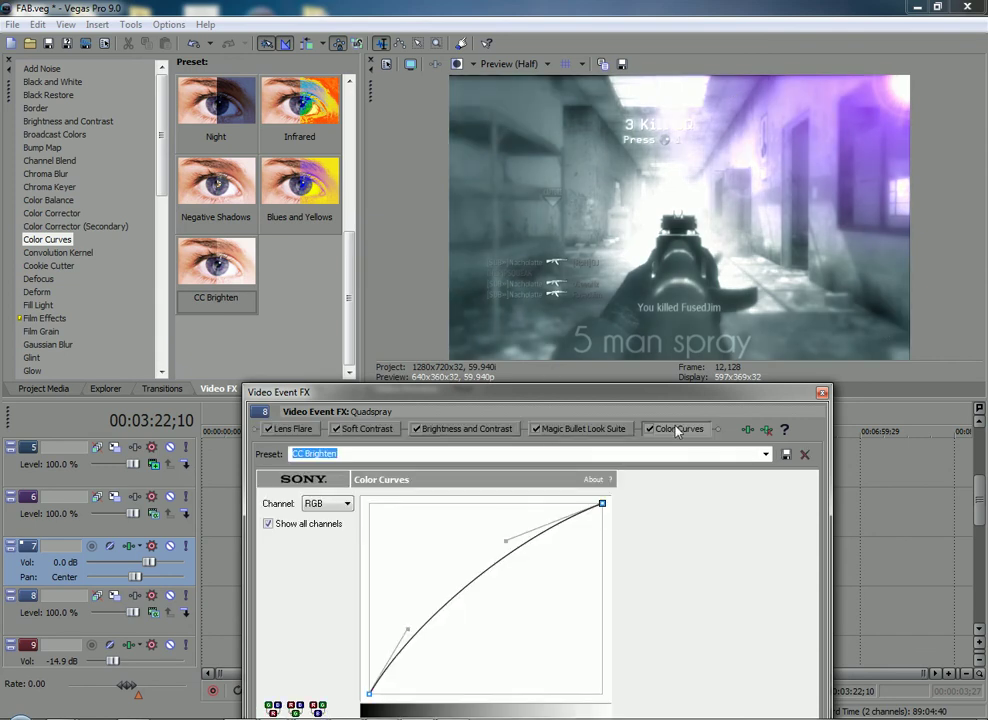
{"action": "right_click", "coordinate": [690, 429]}
{"action": "left_click", "coordinate": [734, 490]}
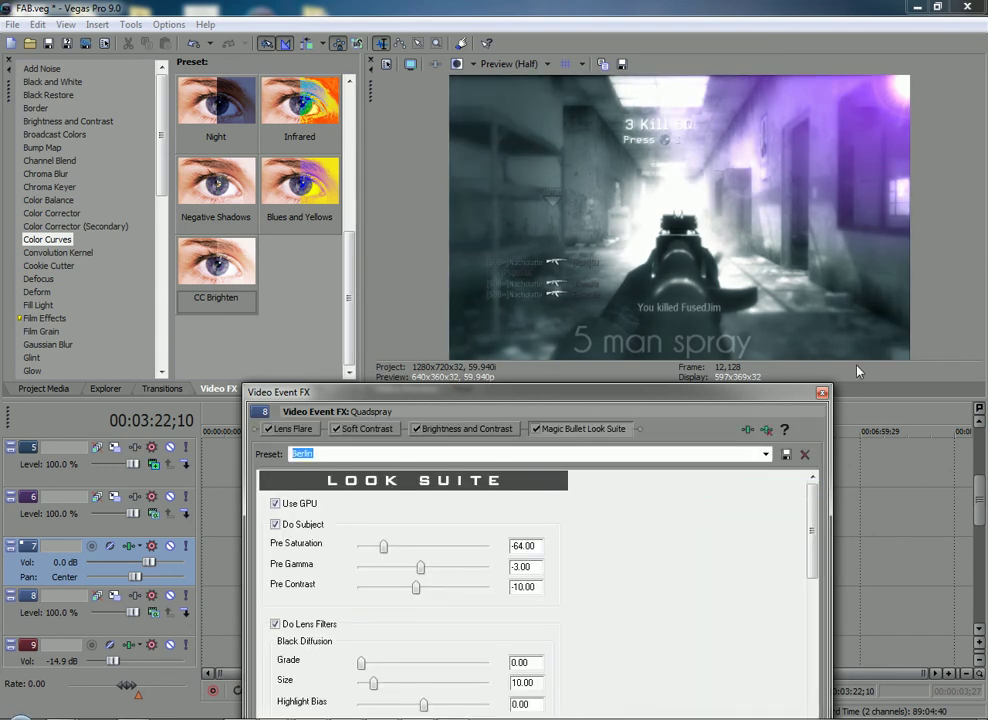
{"action": "left_click", "coordinate": [821, 393]}
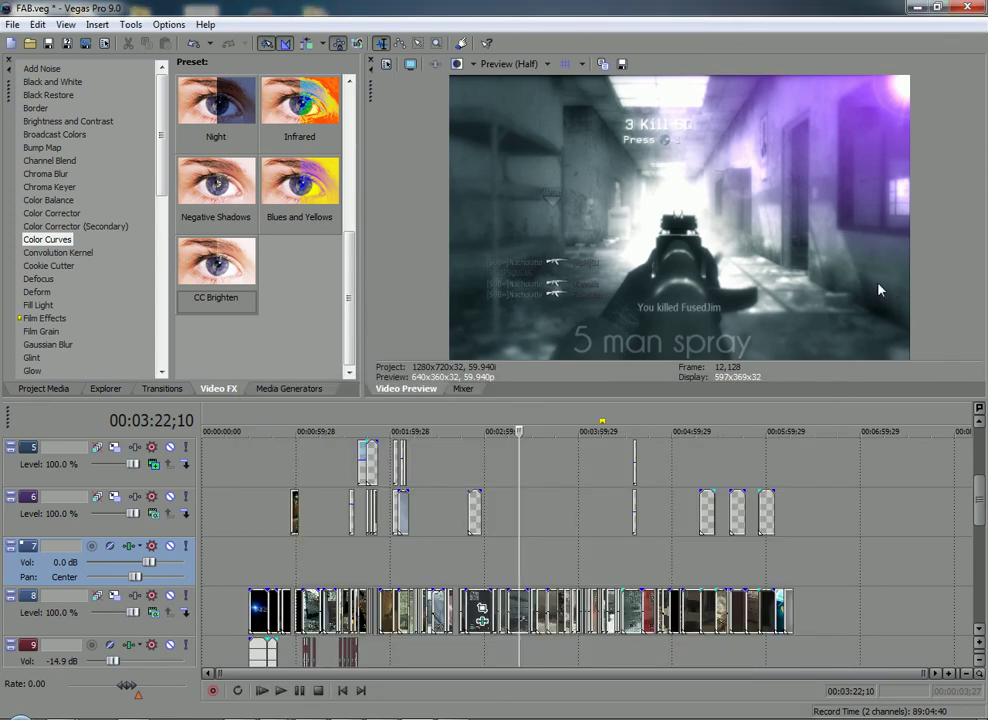
{"action": "left_click", "coordinate": [515, 556]}
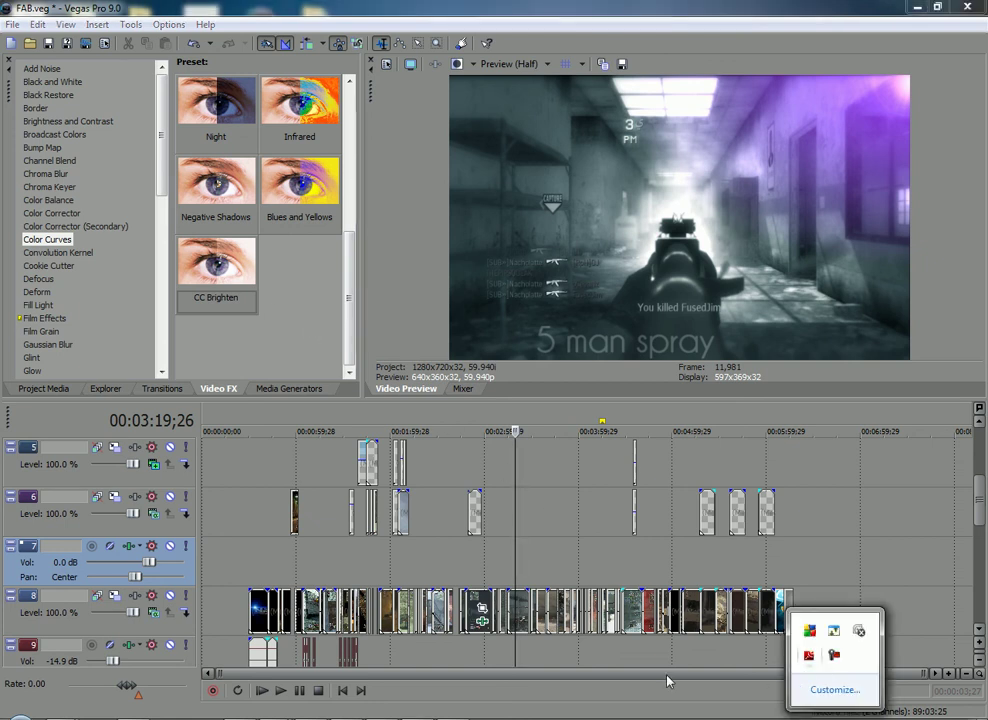
{"action": "left_click", "coordinate": [389, 231]}
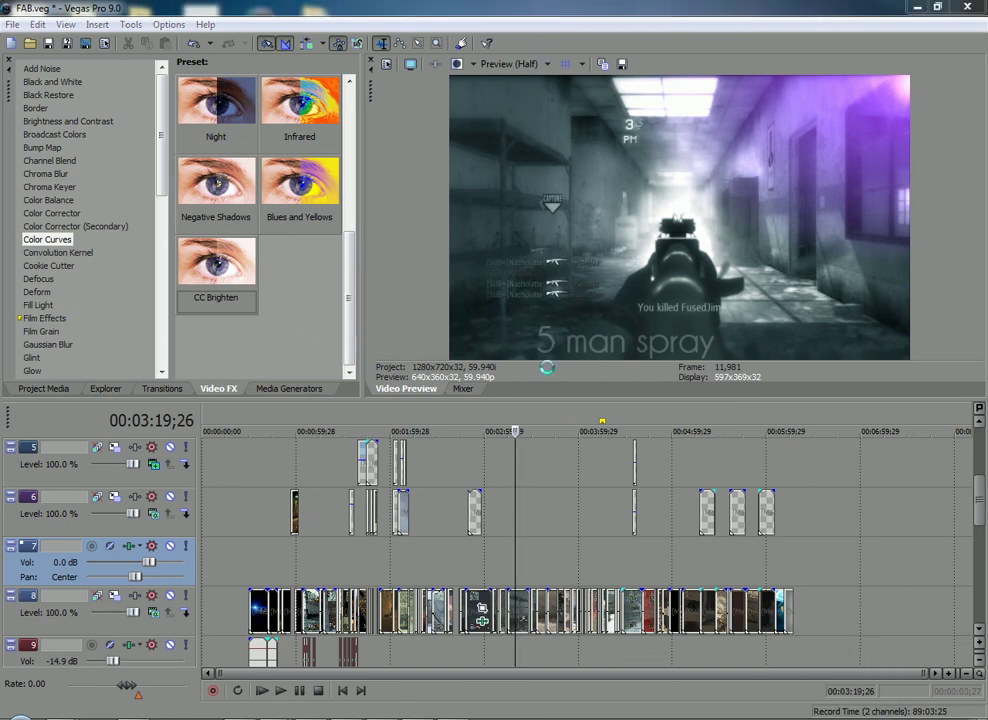